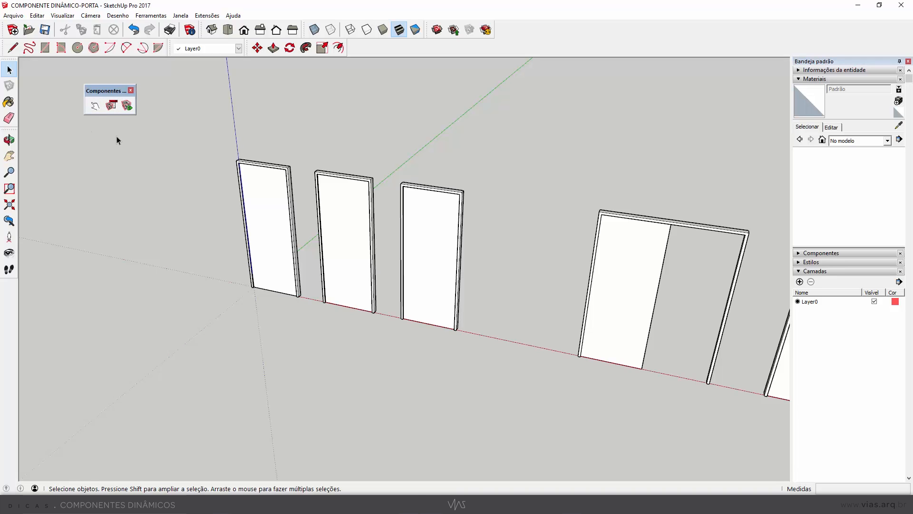
Step: Select the first door's leaf and add a RotZ attribute to it in its component attributes
scroll(265, 265, up, 3)
click(263, 269)
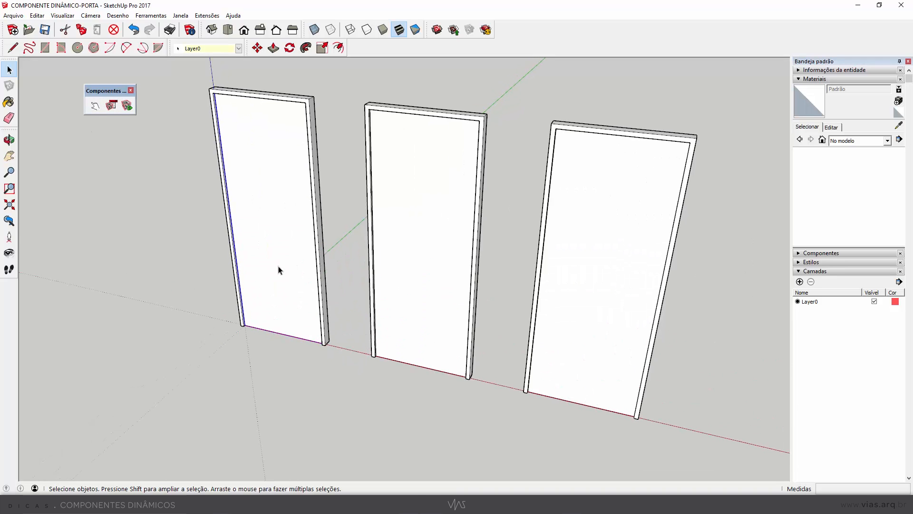
middle_drag(278, 271, 320, 326)
scroll(258, 326, up, 4)
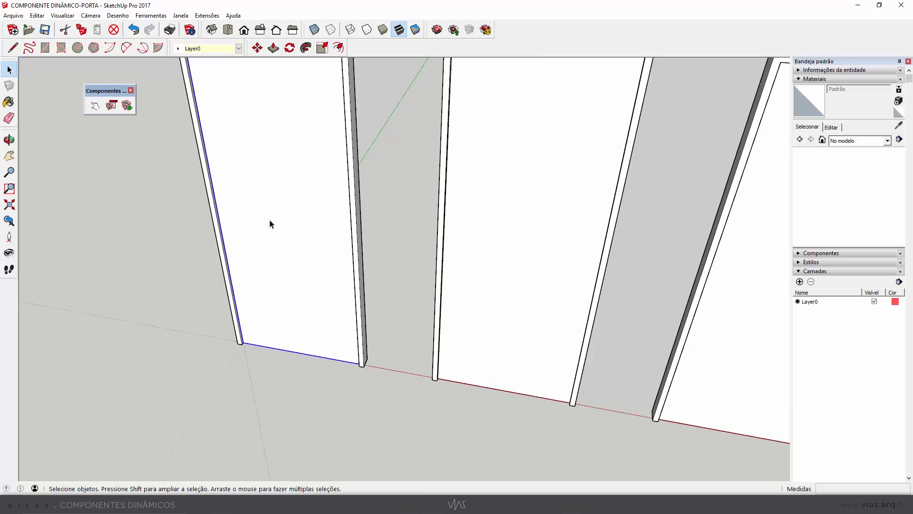
scroll(415, 325, down, 3)
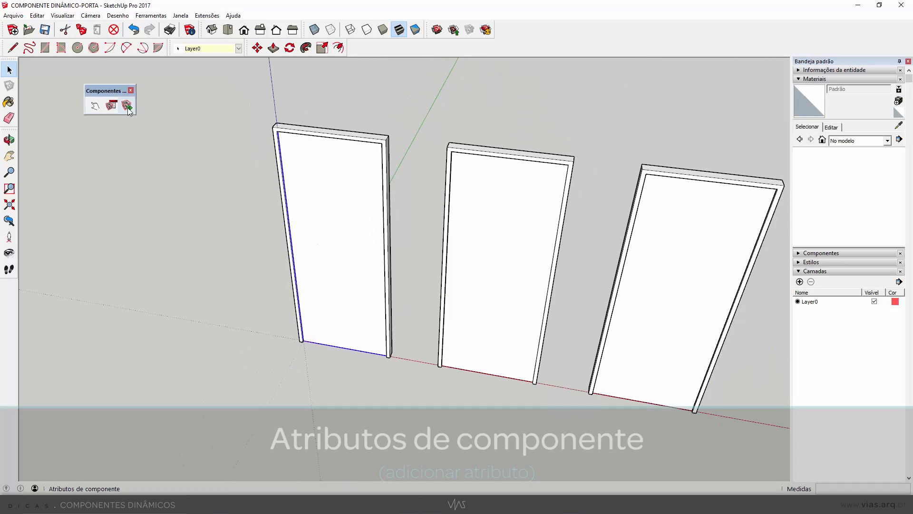
click(127, 108)
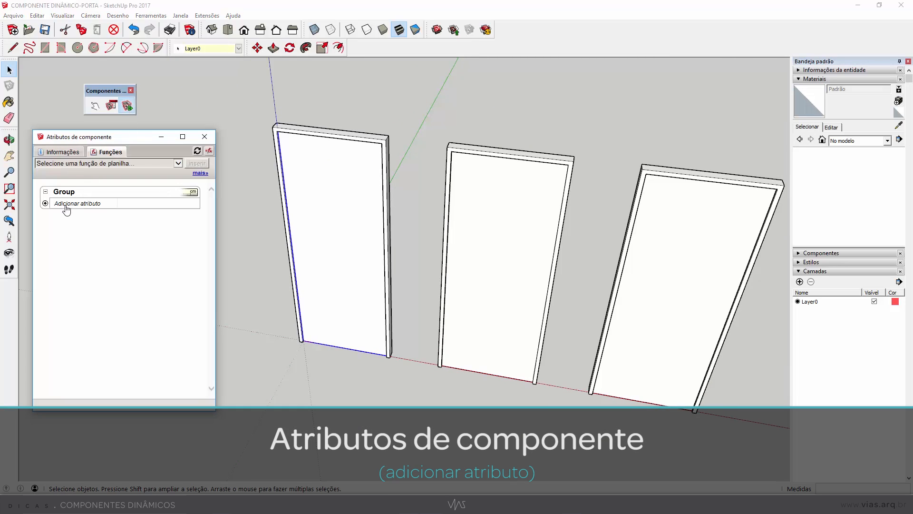
click(45, 203)
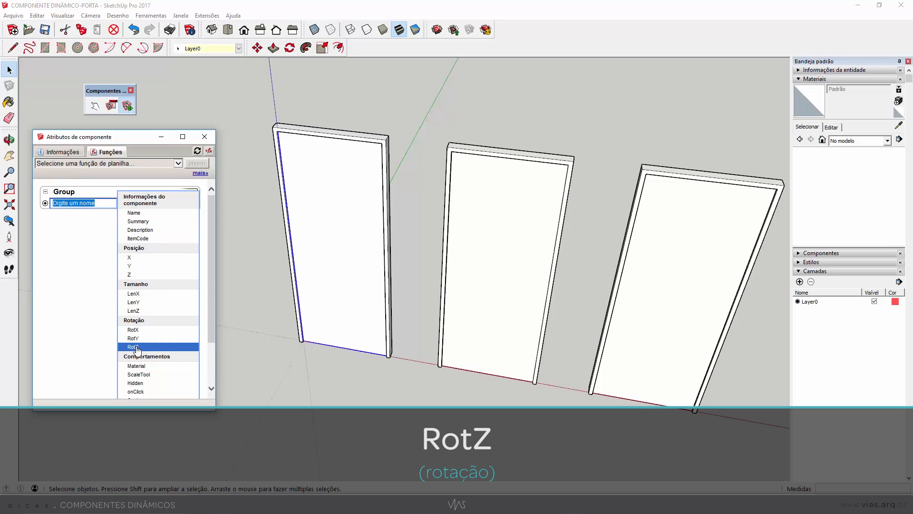
click(136, 347)
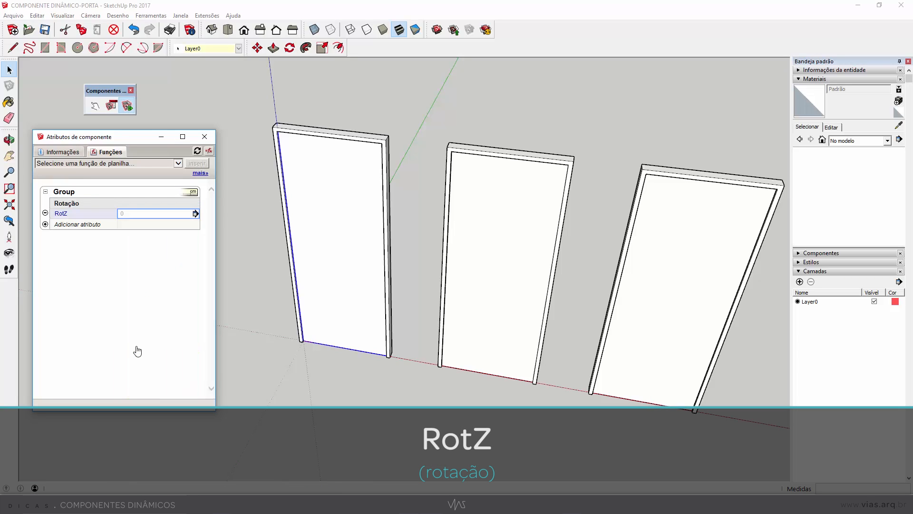
Step: Add an onClick behaviour attribute to the first door leaf
click(45, 224)
scroll(156, 372, down, 1)
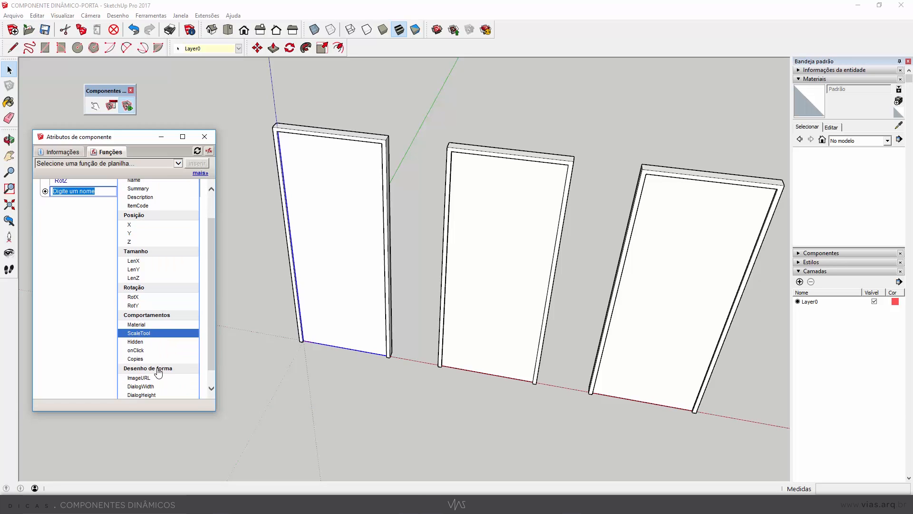
click(143, 350)
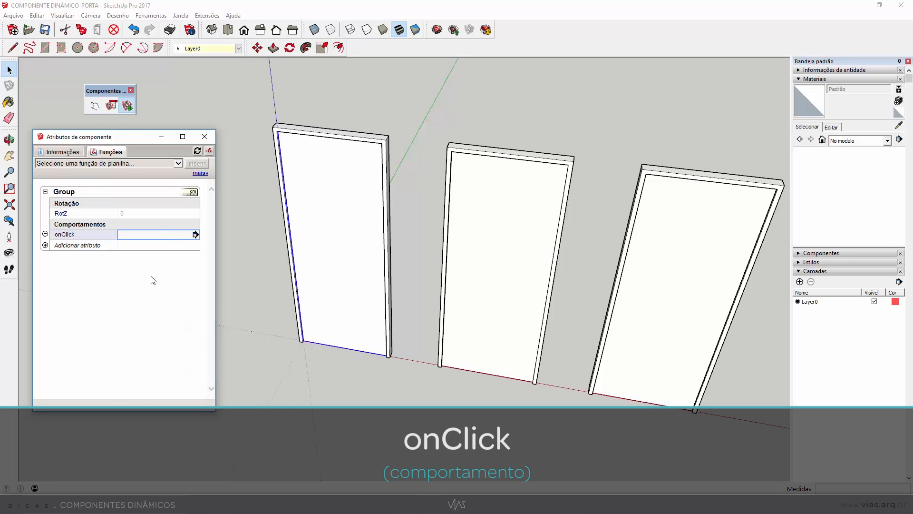
Step: Insert the ANIMATESLOW function as the value of the door leaf's onClick attribute
click(140, 236)
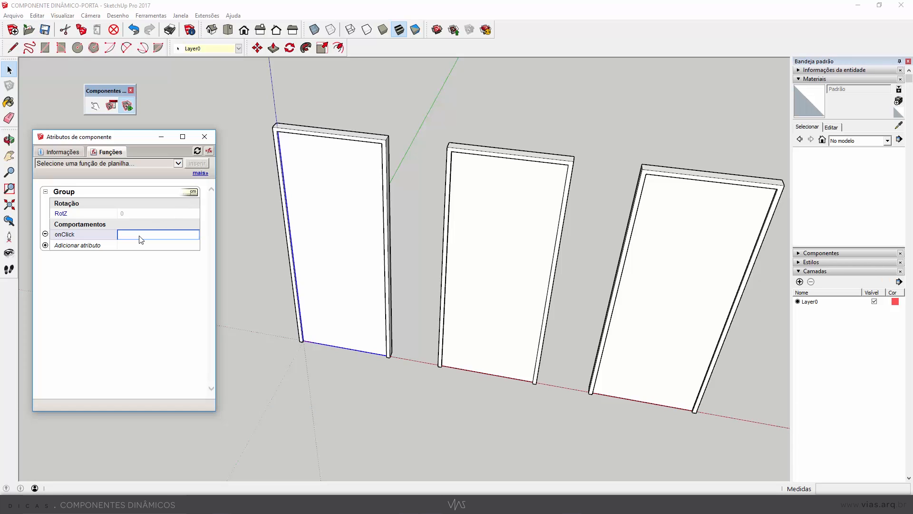
click(179, 163)
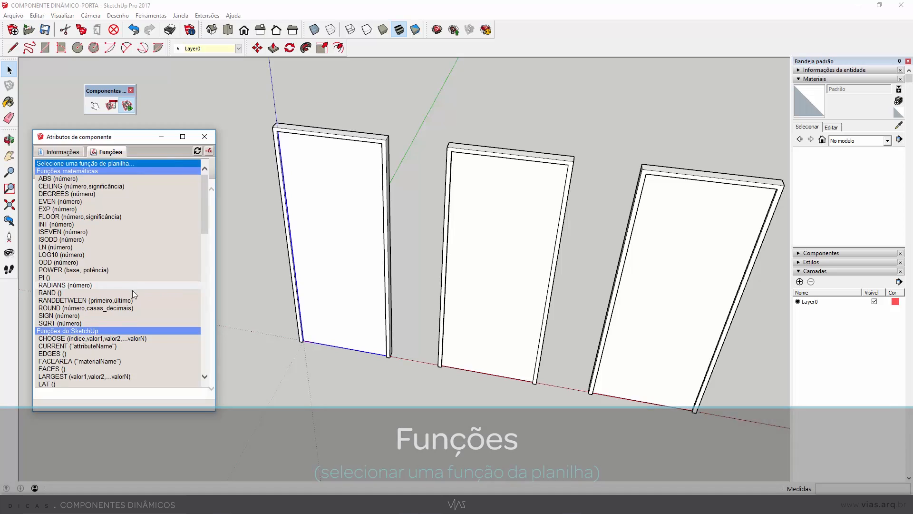
scroll(132, 290, down, 5)
scroll(127, 307, down, 10)
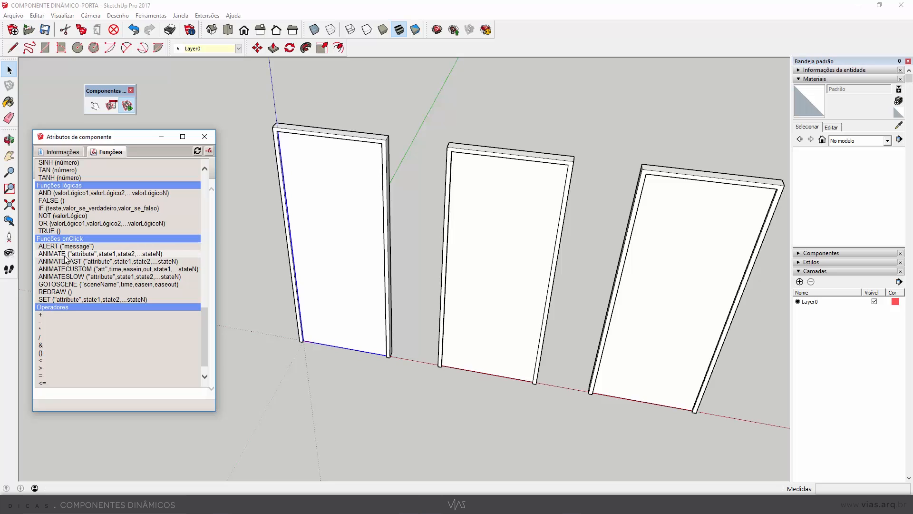
click(81, 278)
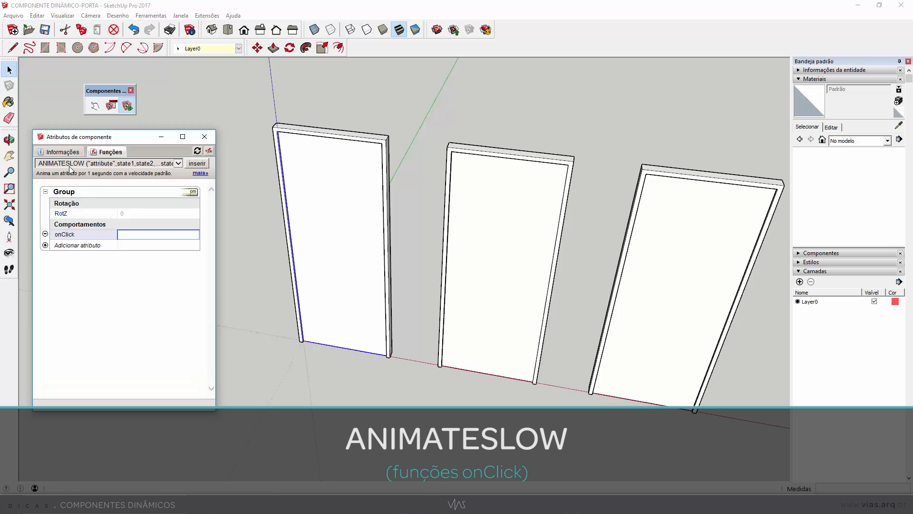
click(200, 164)
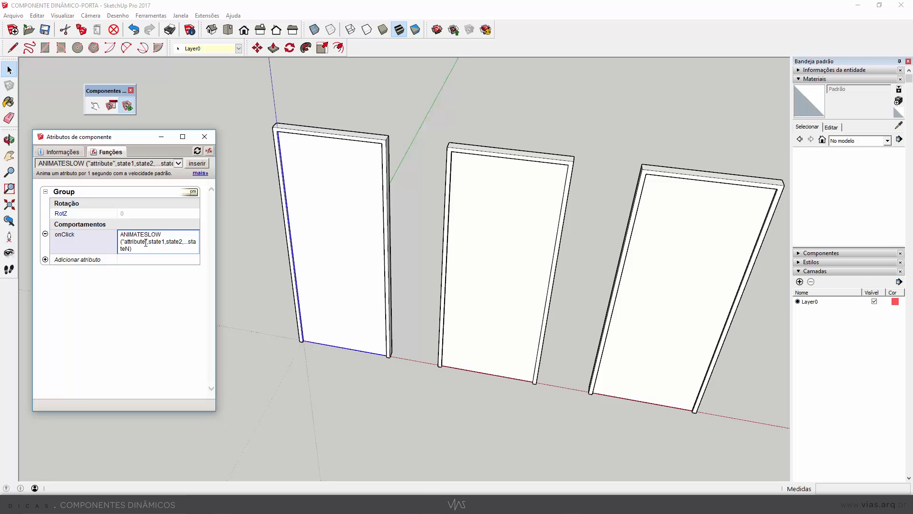
Step: Replace the attribute placeholder in the ANIMATESLOW function with rotz
drag(145, 243, 126, 242)
key(BackSpace)
text(rotz)
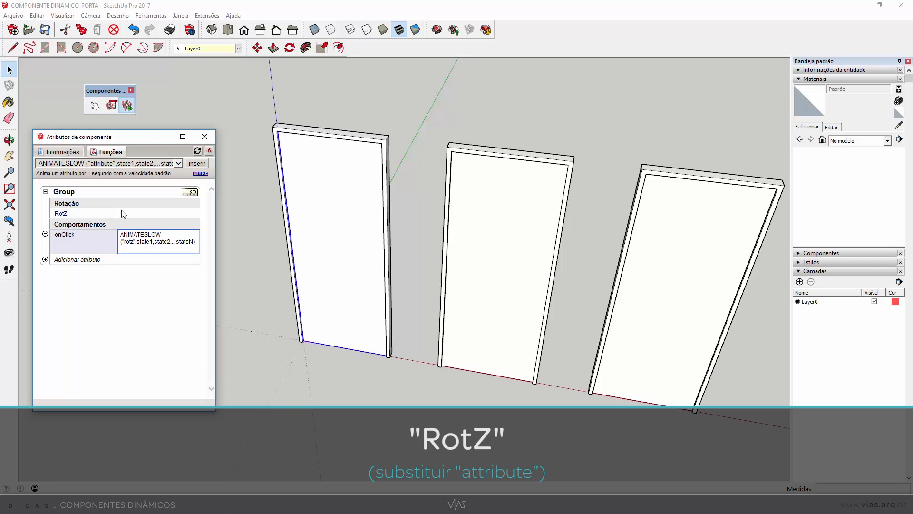
Step: Set the ANIMATESLOW states to 0 and 90 and remove the leftover stateN placeholder, giving ANIMATESLOW("rotz",0,90)
drag(144, 242, 152, 242)
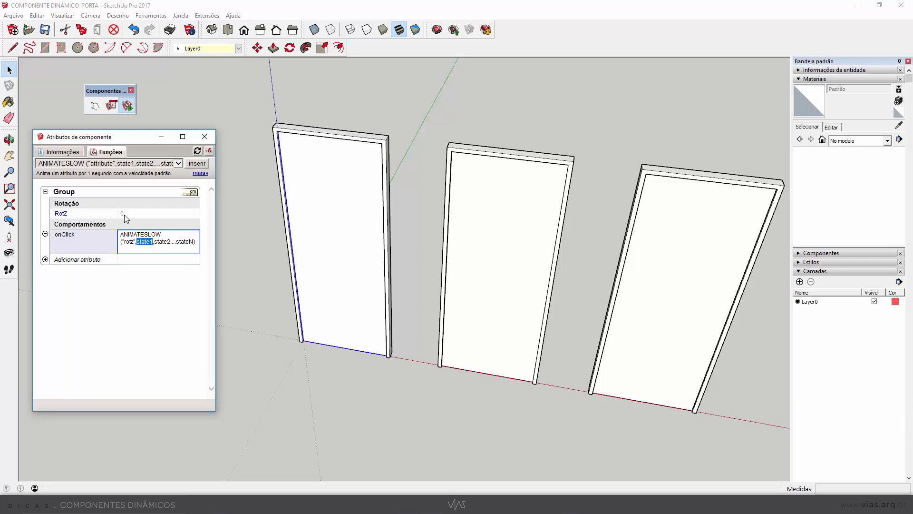
text(0)
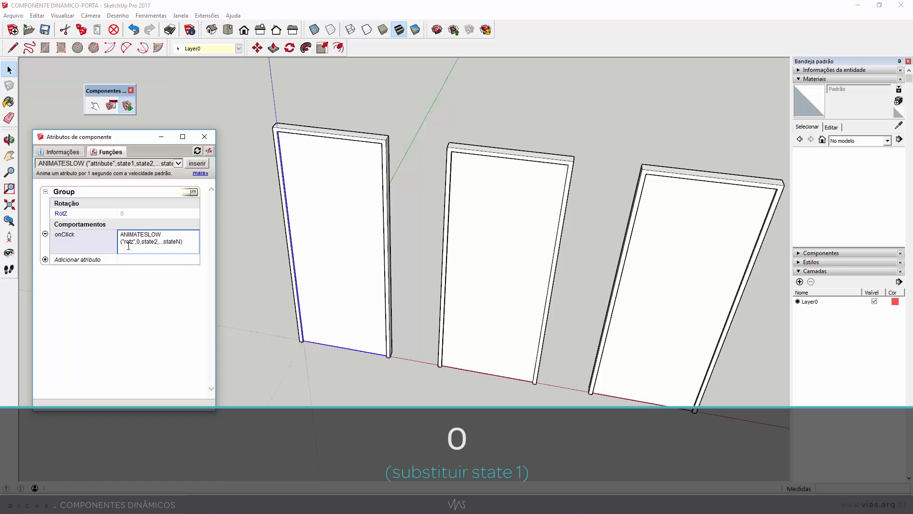
drag(153, 242, 141, 242)
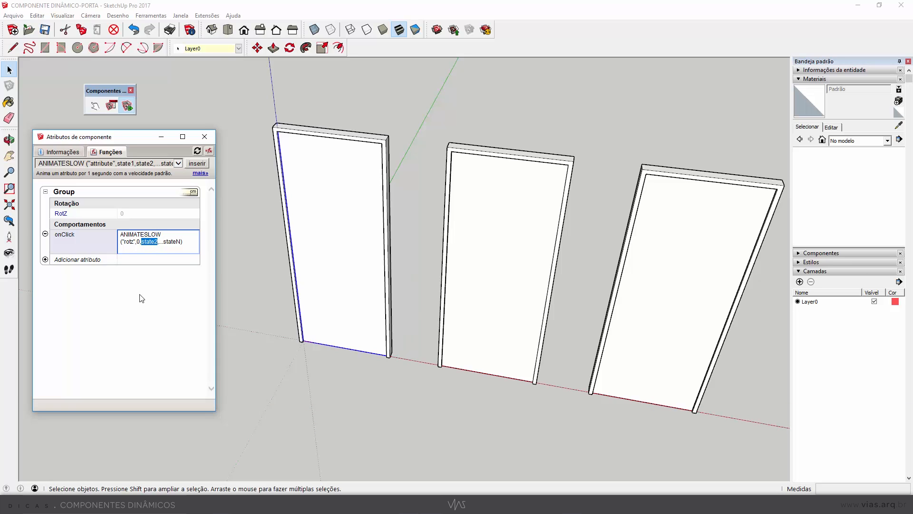
text(90)
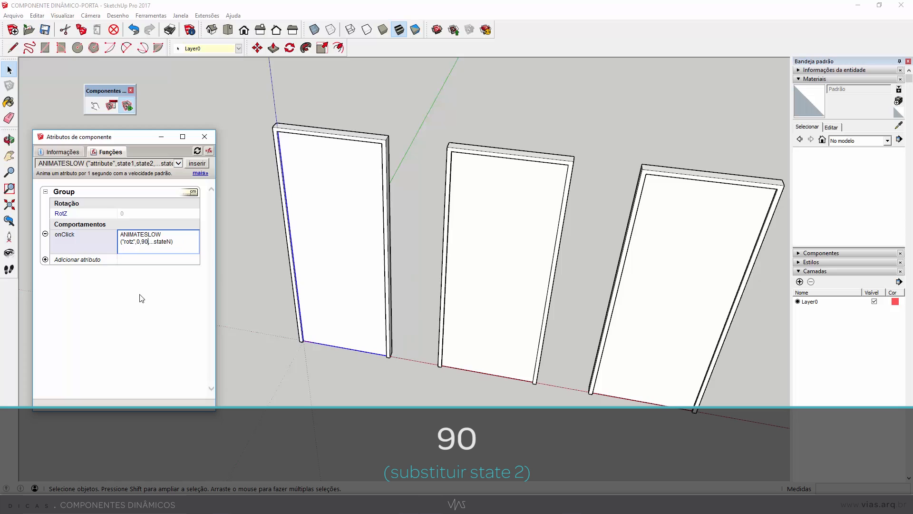
key(Delete)
key(Delete)
key(Delete)
key(Delete)
key(Delete)
key(Delete)
key(Delete)
key(Delete)
key(Delete)
key(Delete)
key(Return)
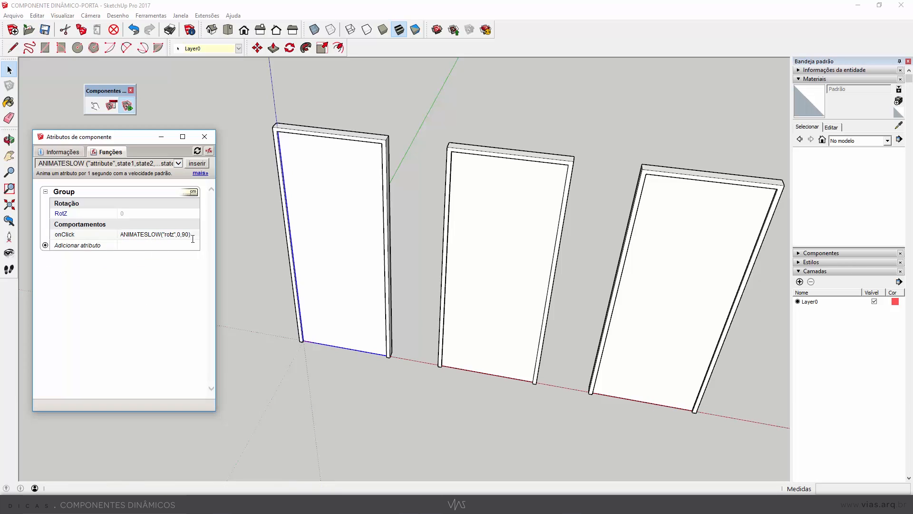
Step: Test the first door by opening and closing it with the dynamic component Interact tool
click(96, 108)
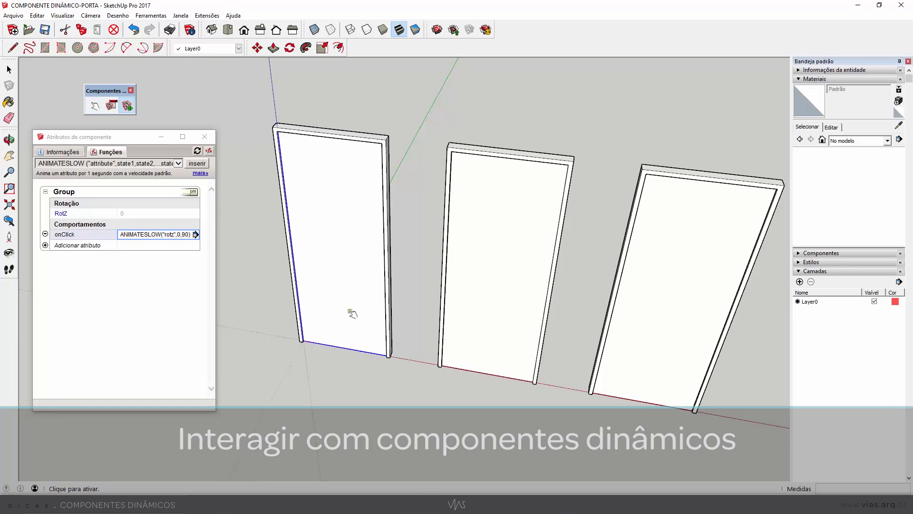
click(352, 313)
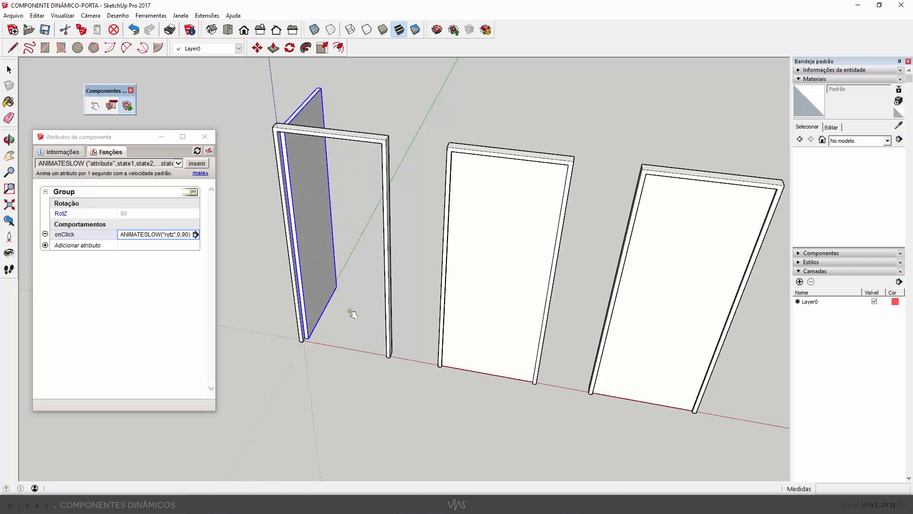
click(326, 278)
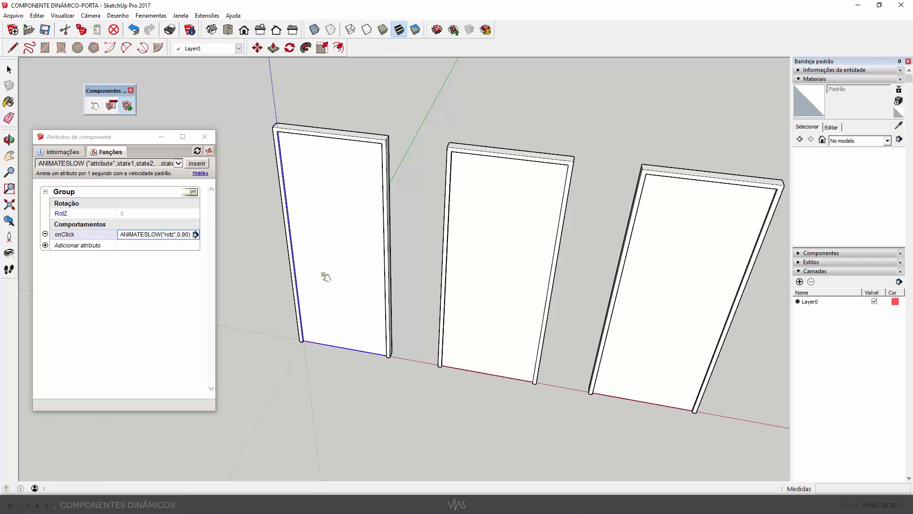
Step: Add an intermediate state of 45 between 0 and 90 in the door leaf's onClick function
click(184, 234)
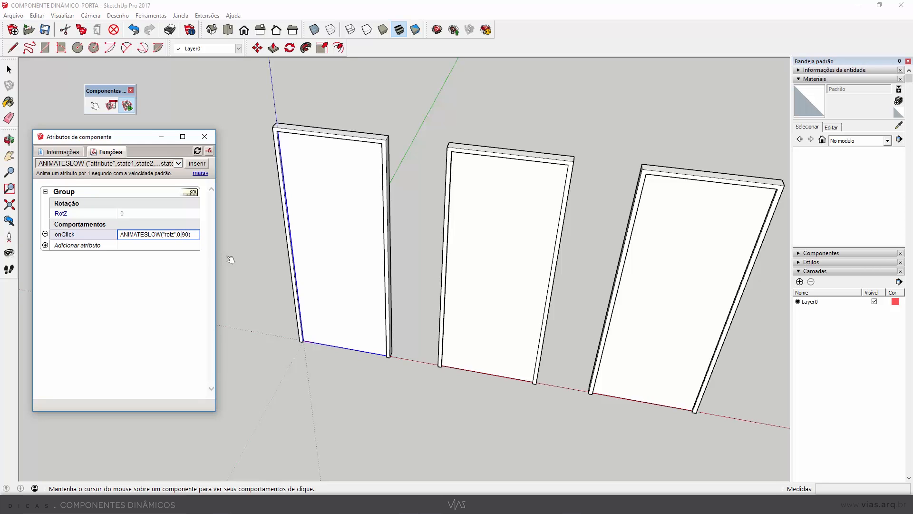
text(45,)
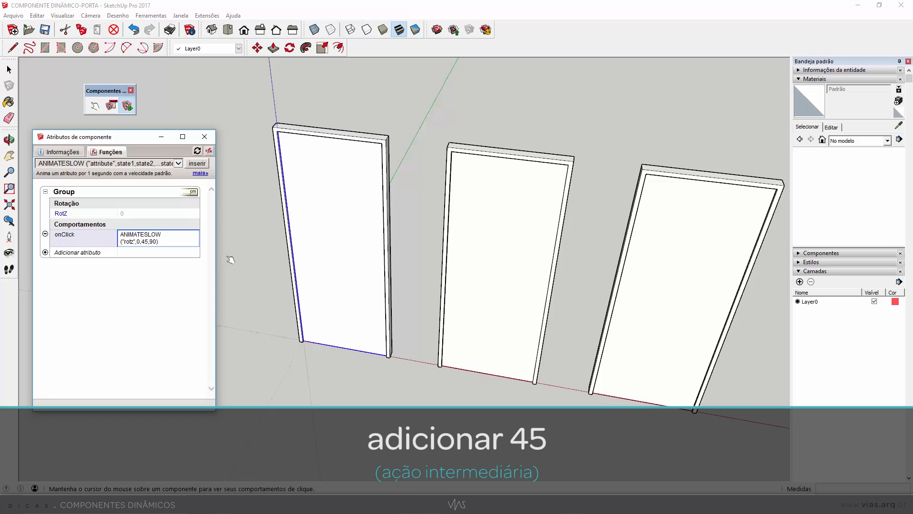
key(Return)
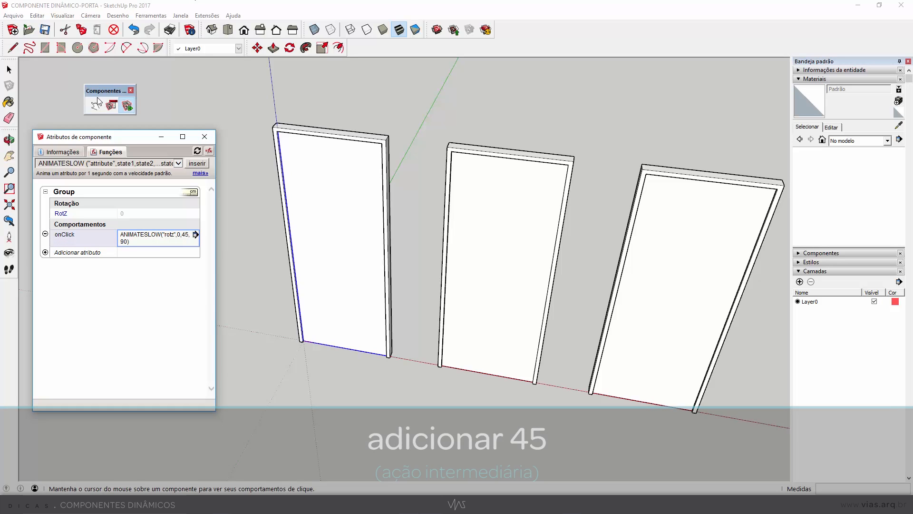
Step: Test the first door's animation through its half-open, fully open and closed positions
click(351, 251)
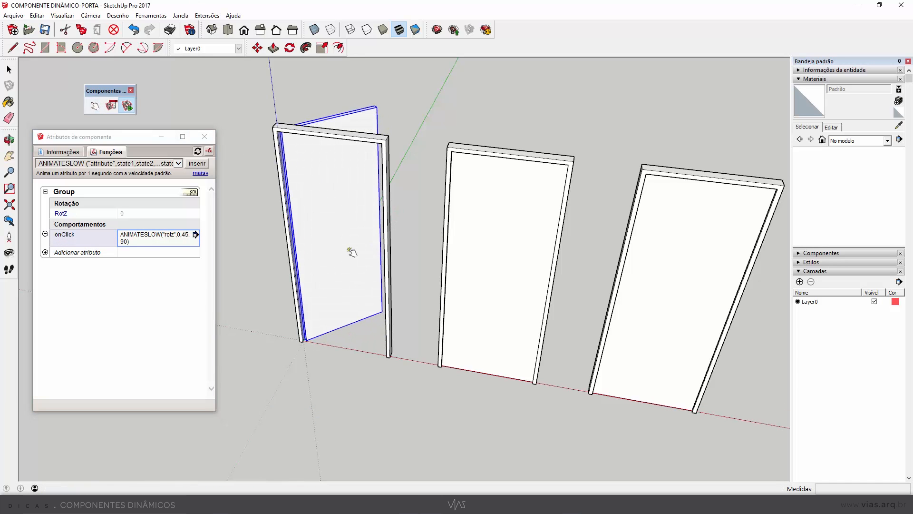
click(352, 251)
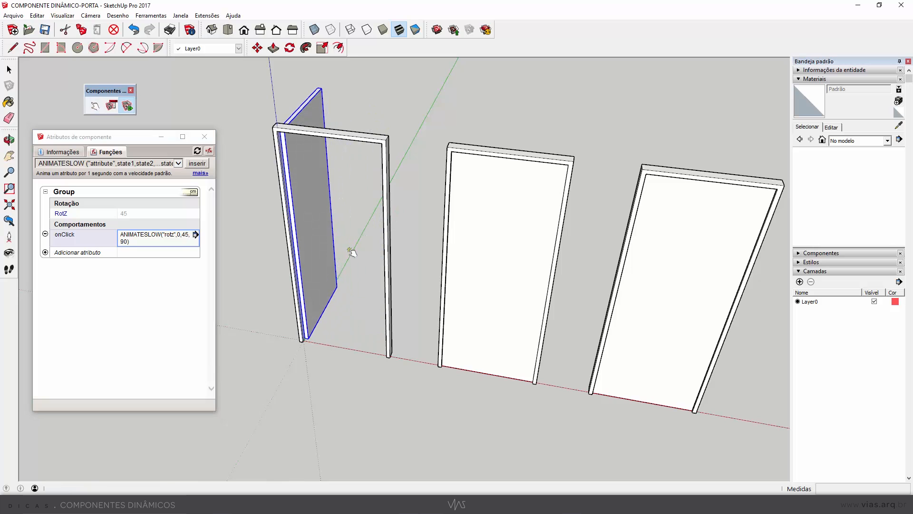
click(330, 240)
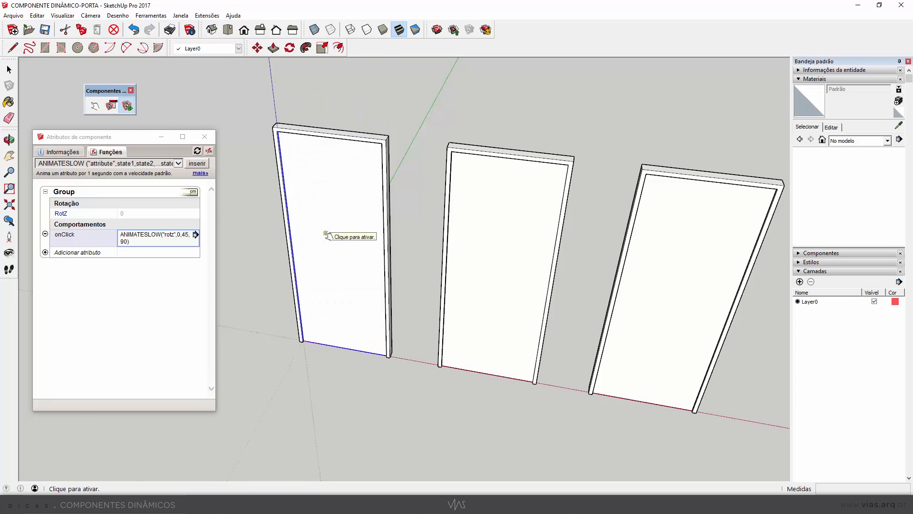
Step: Leave the Interact tool and select the second door's leaf
key(space)
scroll(356, 277, down, 3)
scroll(419, 293, up, 3)
click(419, 293)
middle_drag(418, 347, 424, 322)
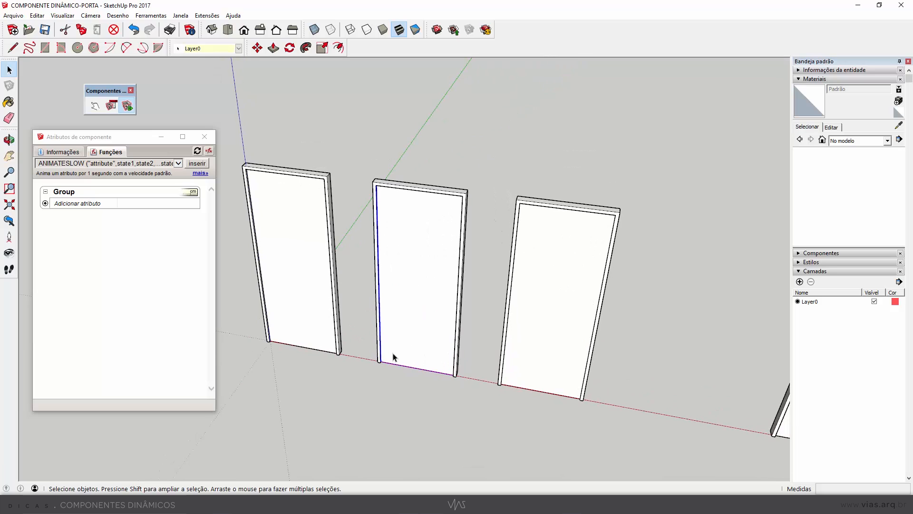
Step: Examine the lower hinge corners of the first and second doors relative to the model's origin
scroll(388, 361, up, 5)
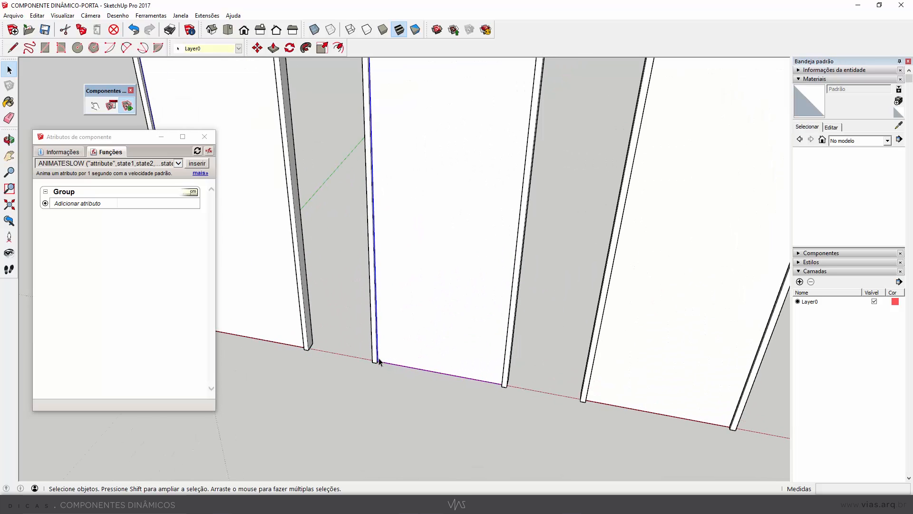
scroll(459, 346, down, 3)
scroll(316, 336, up, 5)
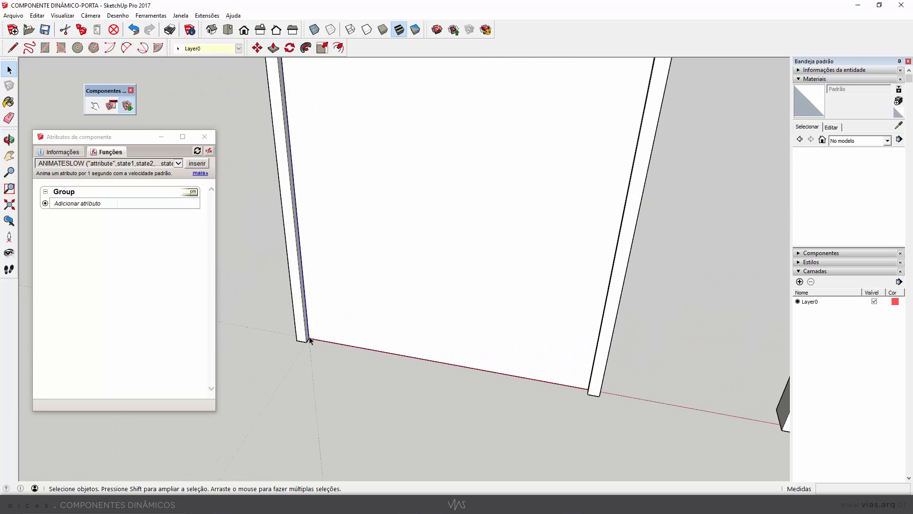
scroll(307, 338, down, 3)
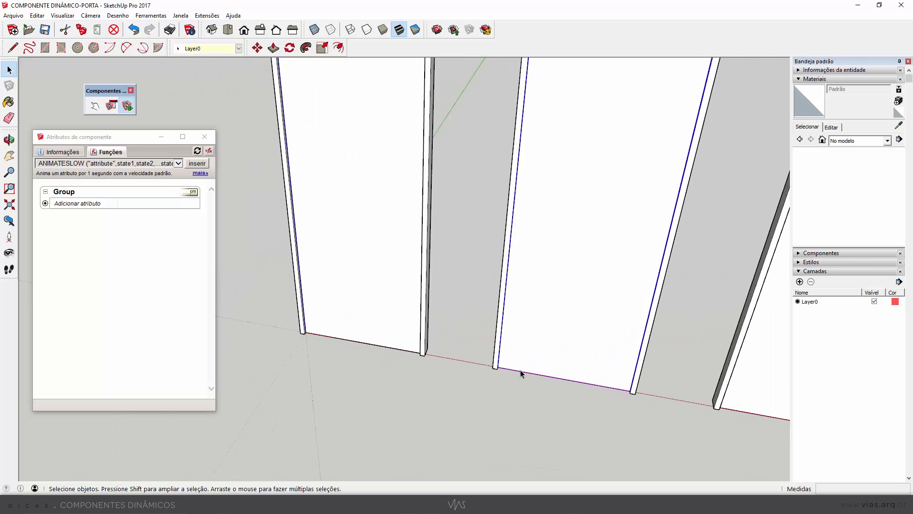
scroll(518, 370, down, 4)
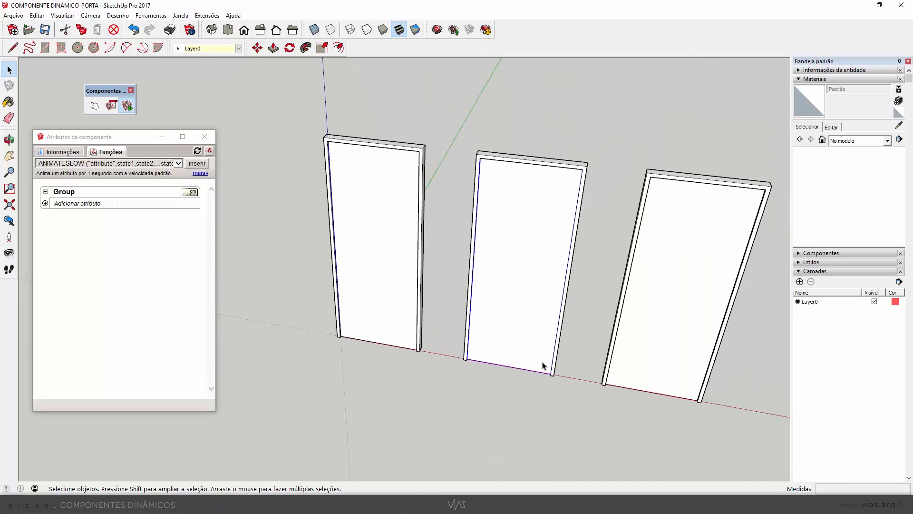
scroll(544, 367, up, 3)
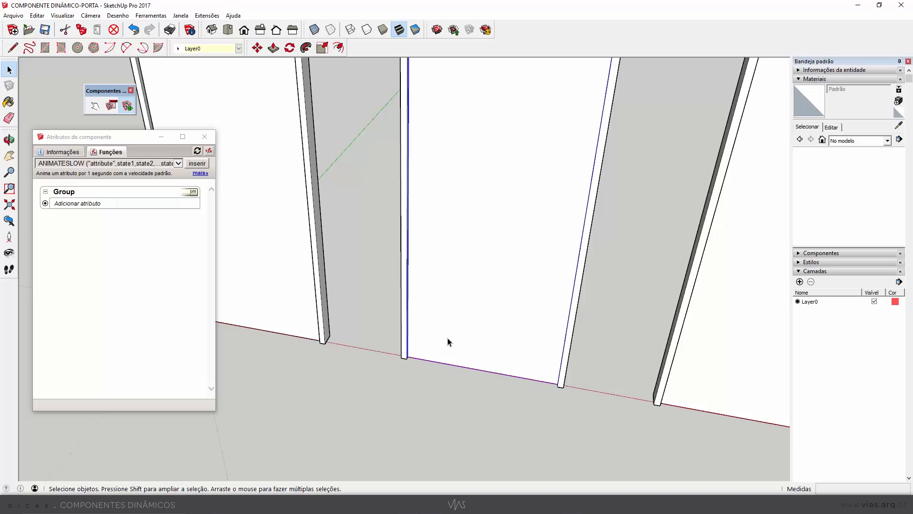
scroll(449, 341, down, 4)
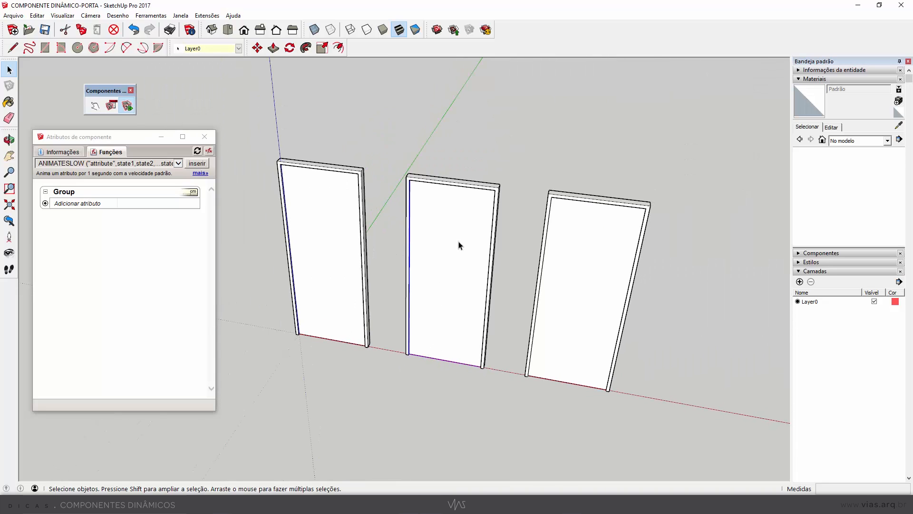
Step: Open the second door's leaf group for editing
scroll(399, 239, up, 2)
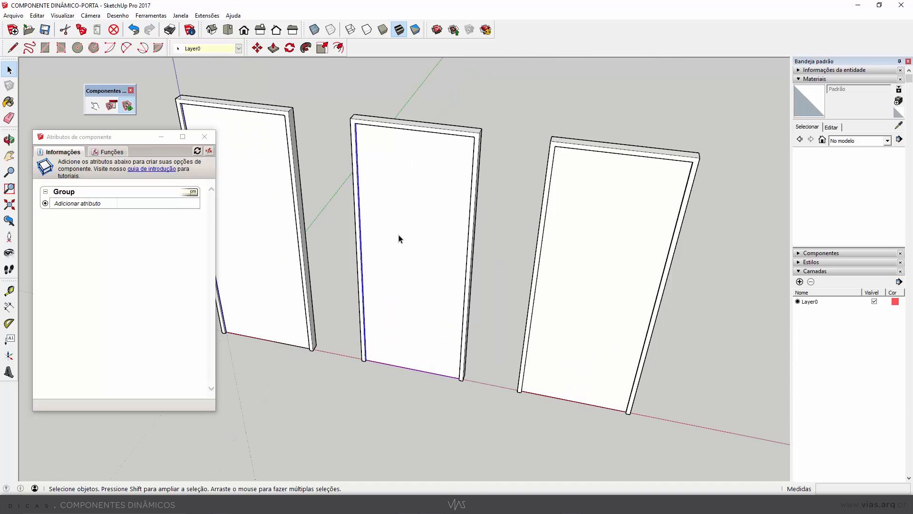
double_click(399, 239)
middle_drag(399, 239, 418, 251)
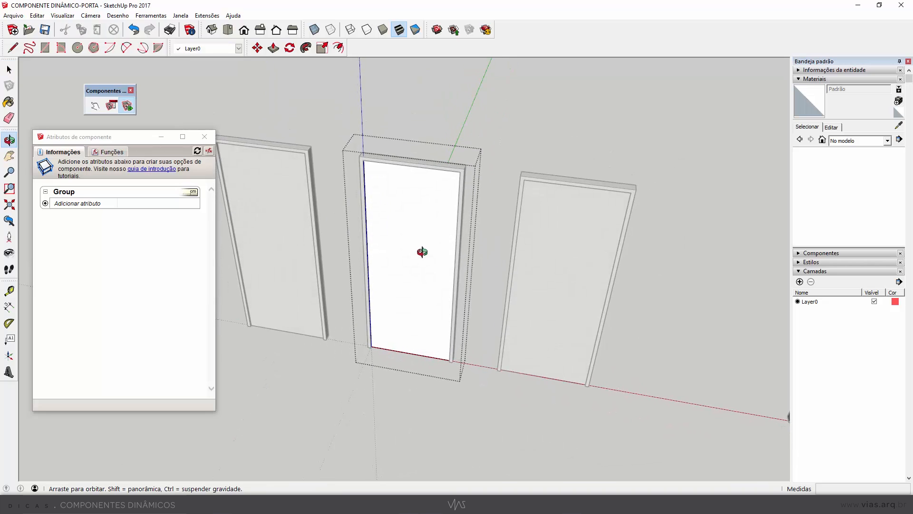
Step: Examine the lower hinge corners of the first and second doors as candidate origins with the Axes tool
click(10, 356)
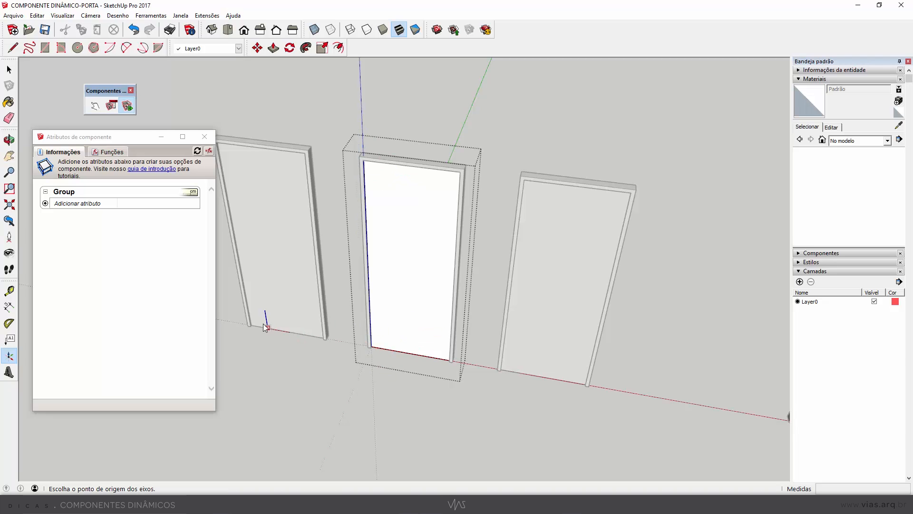
scroll(265, 327, up, 6)
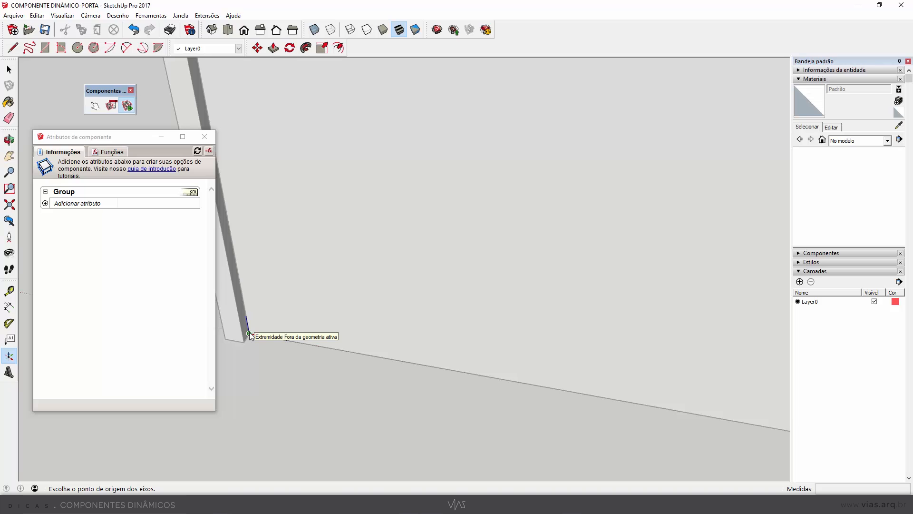
scroll(250, 334, down, 7)
scroll(588, 366, up, 1)
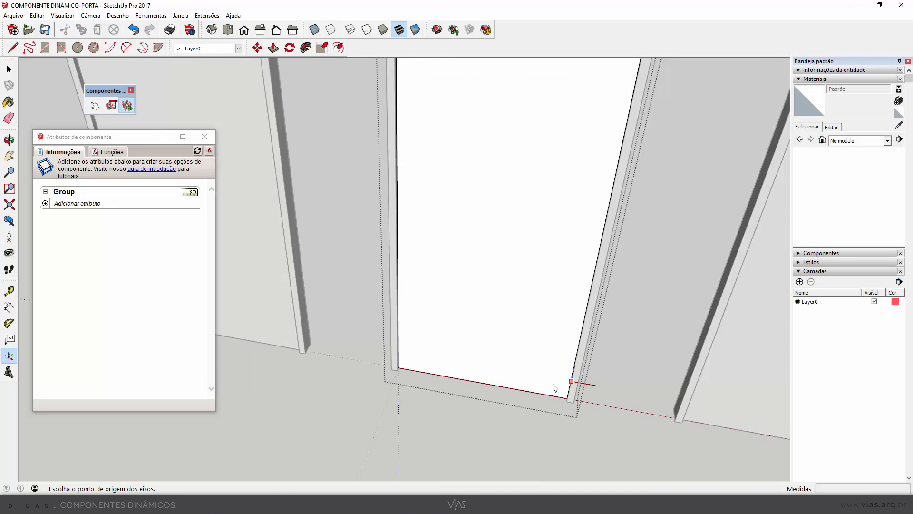
scroll(554, 388, up, 2)
scroll(307, 361, up, 3)
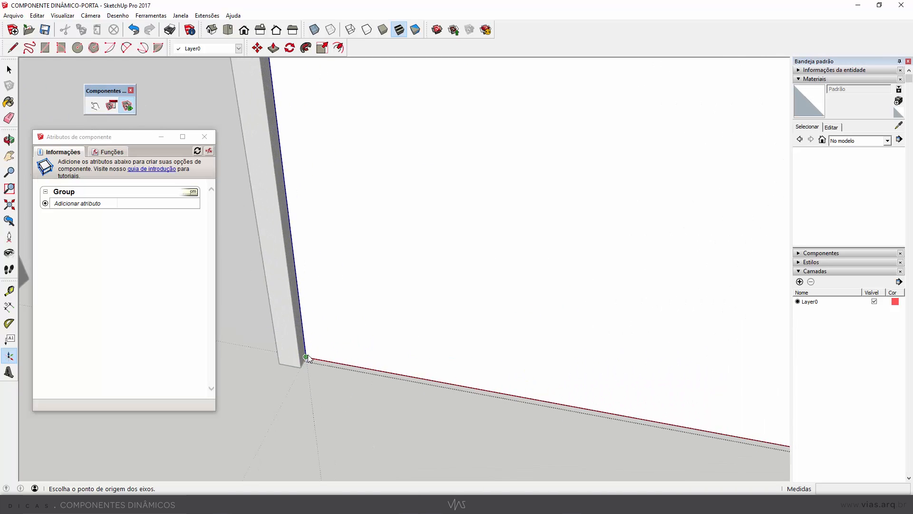
scroll(307, 359, up, 1)
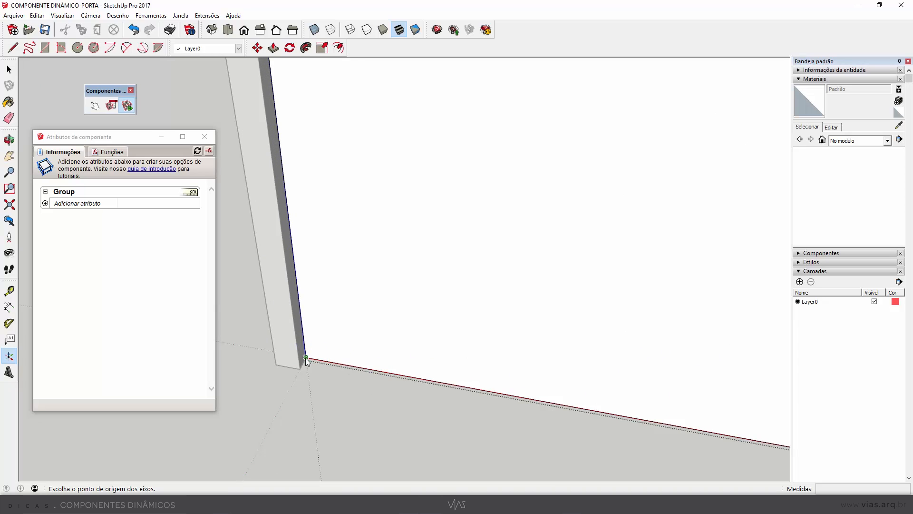
Step: Draw a 0,1 long line on the leaf's underside, from the midpoint of its hinge-side edge parallel to the leaf's width
middle_drag(389, 376, 371, 204)
middle_drag(418, 315, 361, 127)
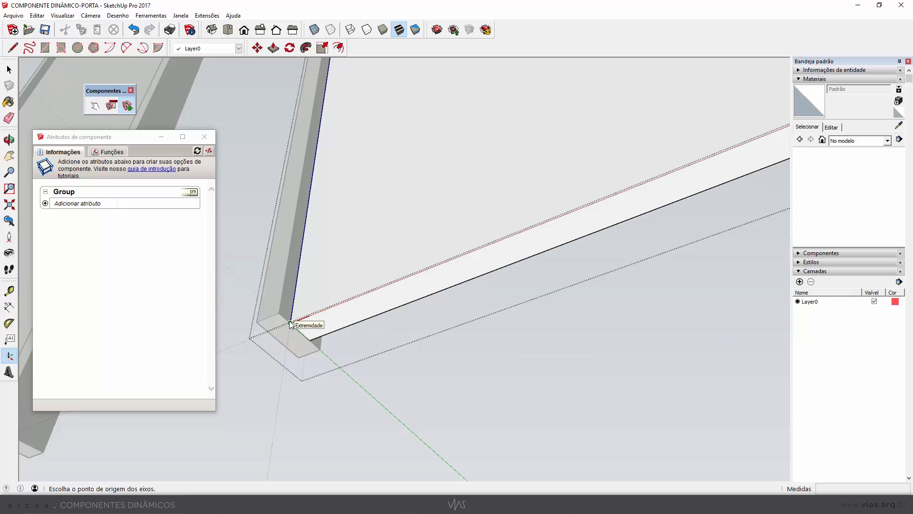
key(l)
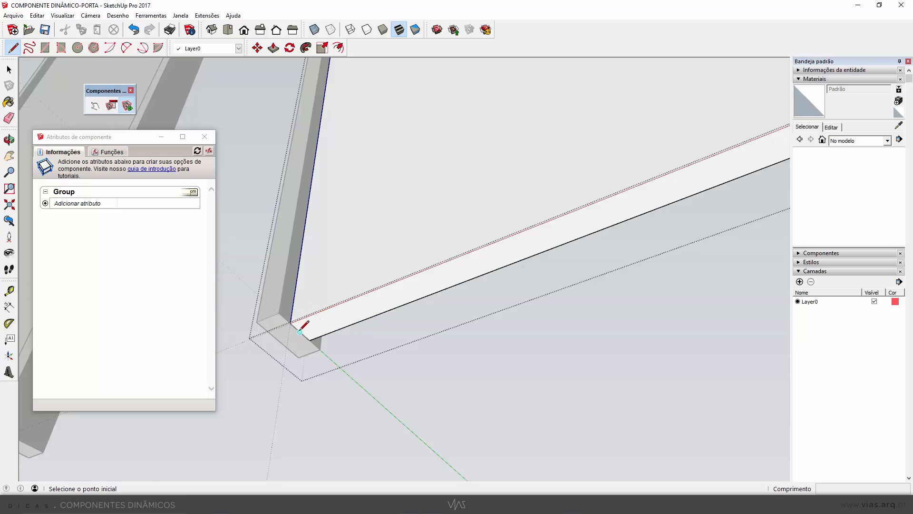
click(300, 332)
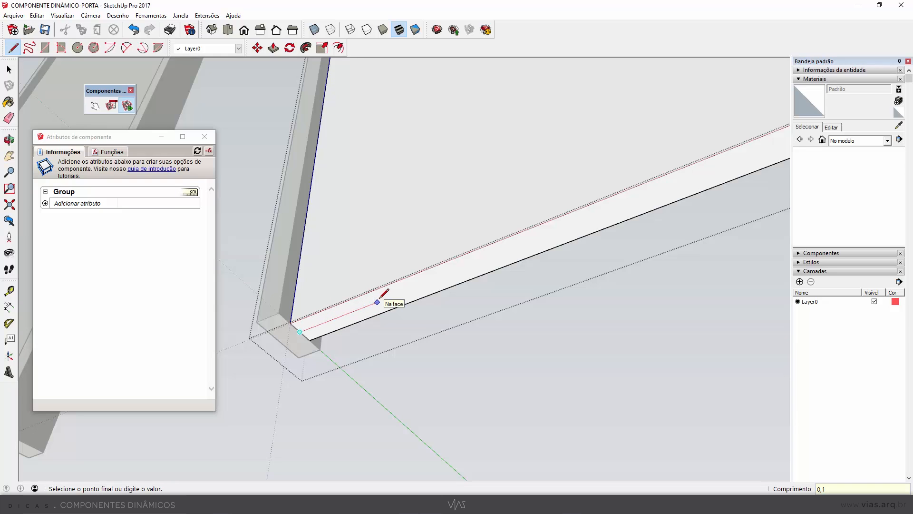
key(Return)
key(space)
Step: Place the leaf's axes origin at the free end of the short line, keeping the axis directions, and exit the group
click(9, 356)
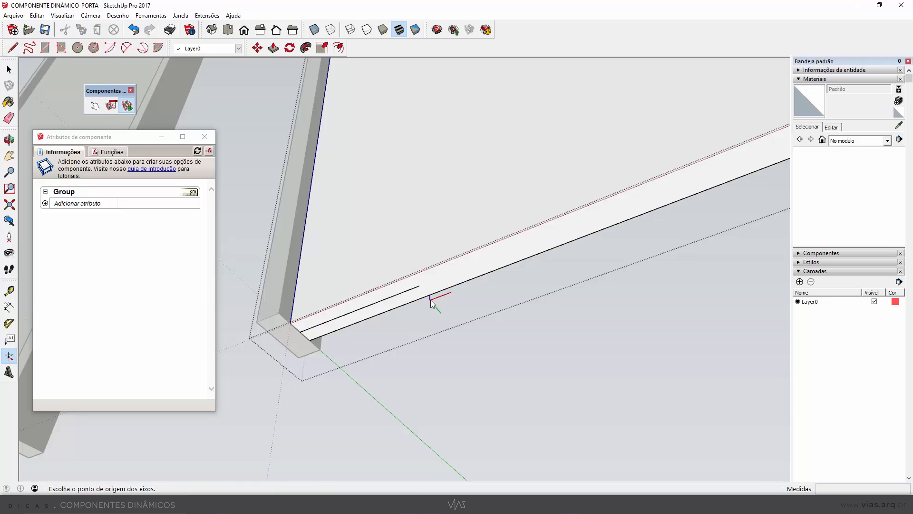
click(419, 286)
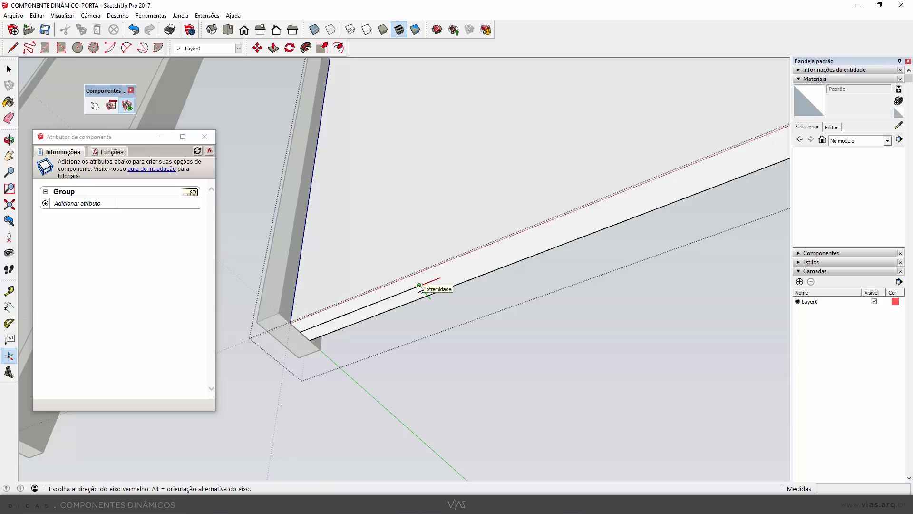
double_click(419, 287)
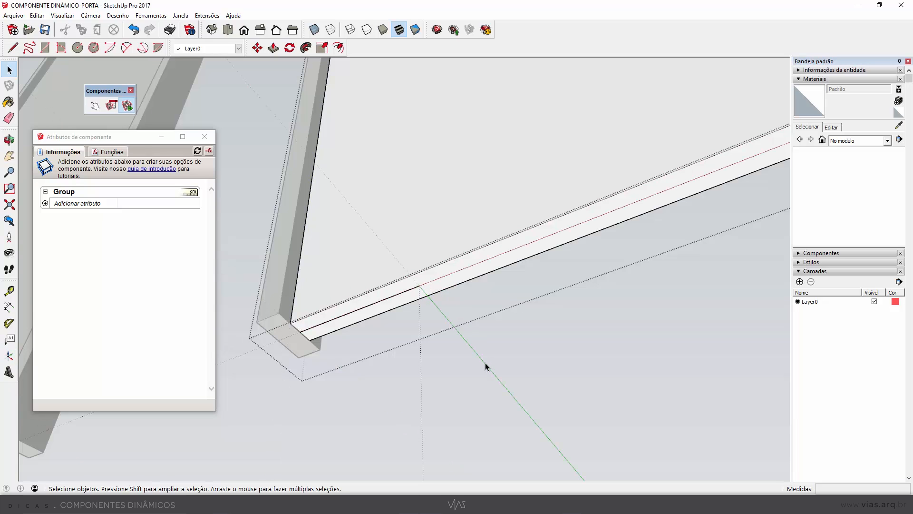
middle_drag(485, 362, 410, 491)
middle_drag(364, 353, 410, 430)
scroll(410, 430, down, 5)
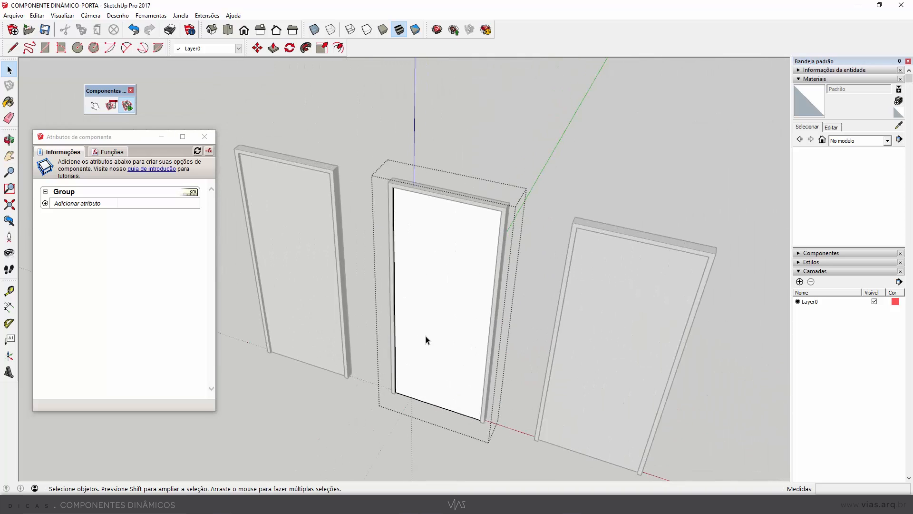
middle_drag(444, 399, 334, 260)
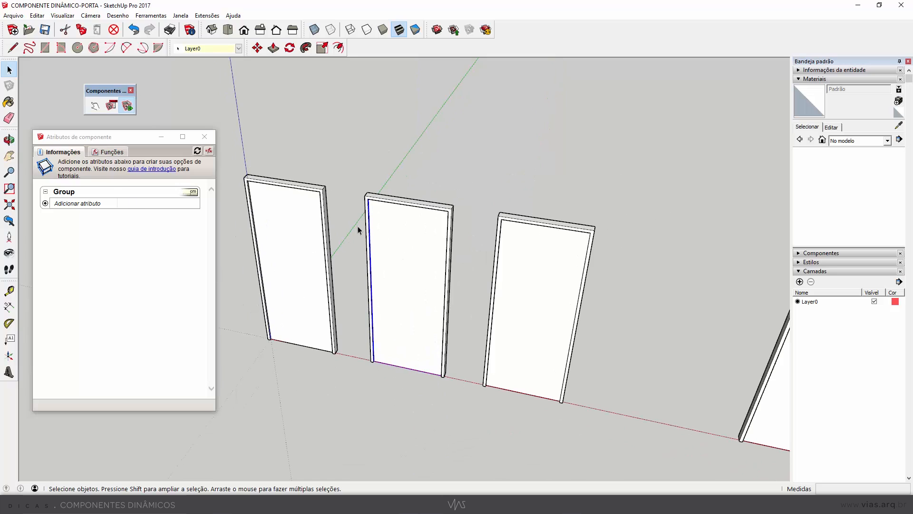
Step: Add the RotZ and onClick attributes to the second door's leaf
scroll(380, 229, up, 3)
click(45, 203)
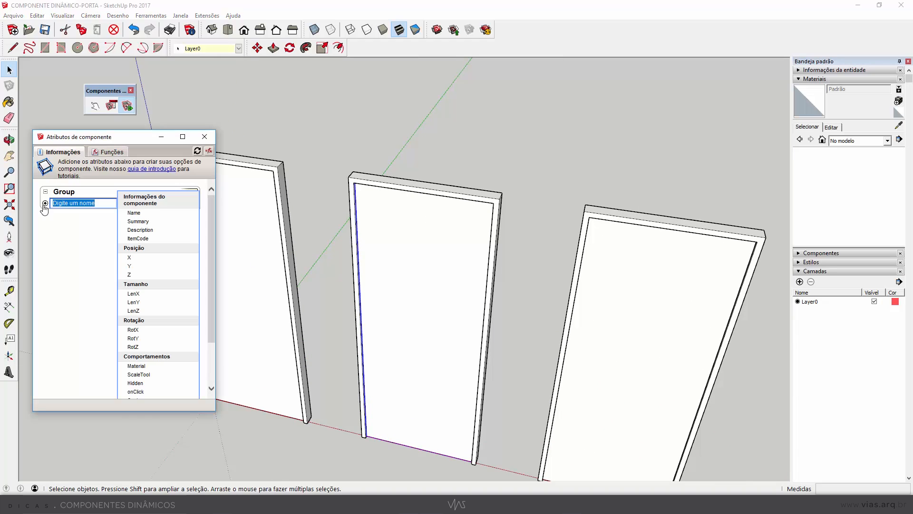
click(141, 347)
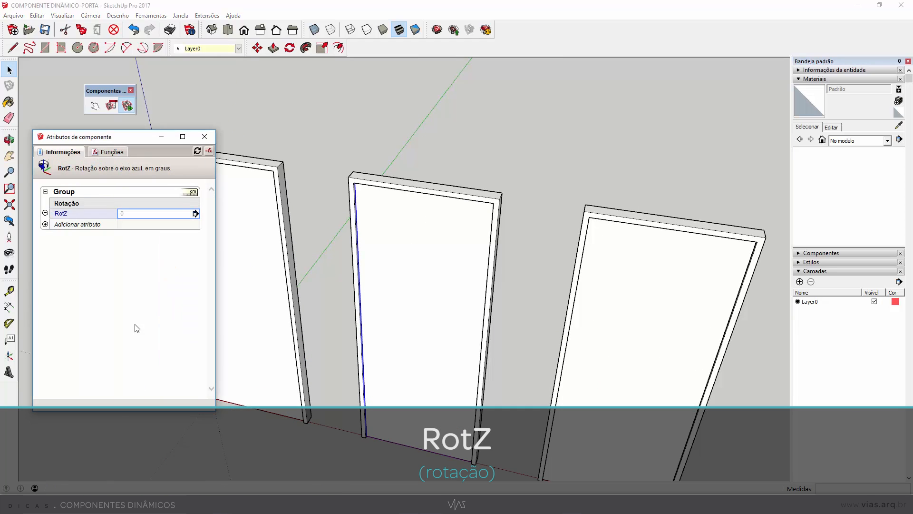
click(45, 224)
scroll(164, 317, down, 2)
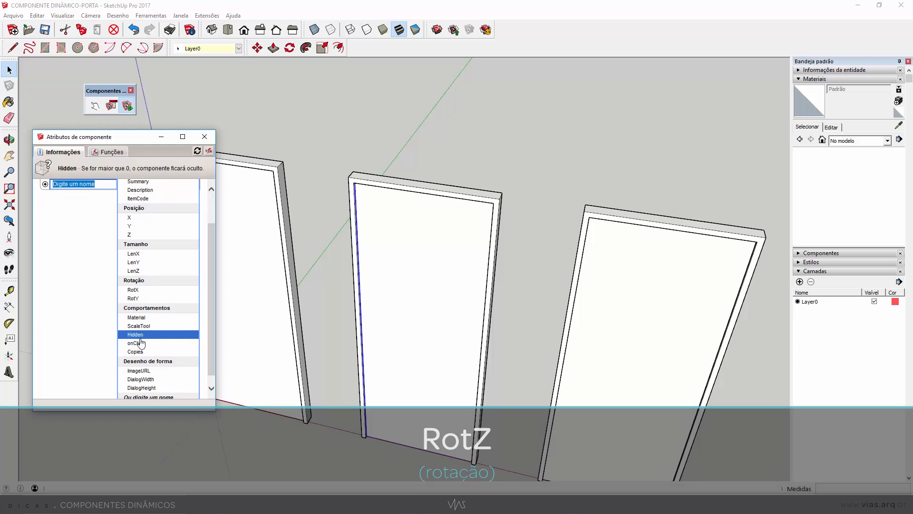
click(137, 343)
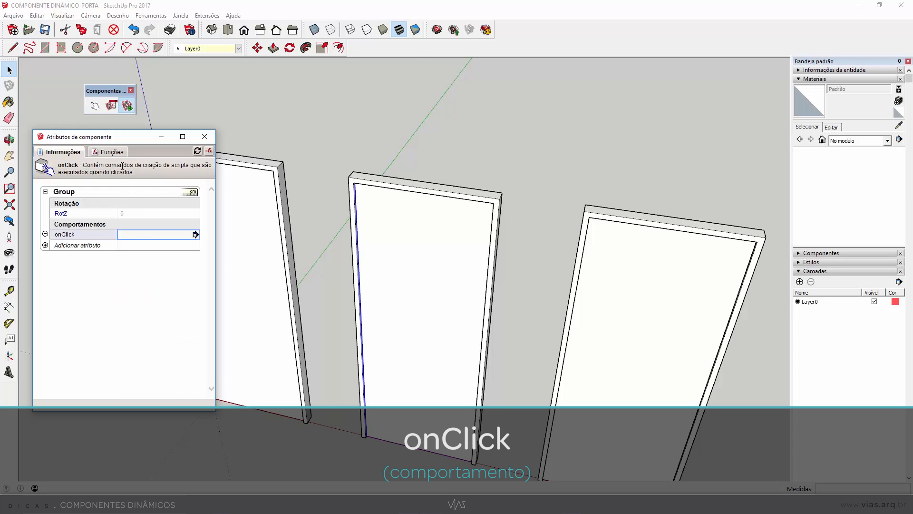
Step: Insert the ANIMATESLOW function into the leaf's onClick attribute and replace its attribute placeholder with rotz
click(109, 152)
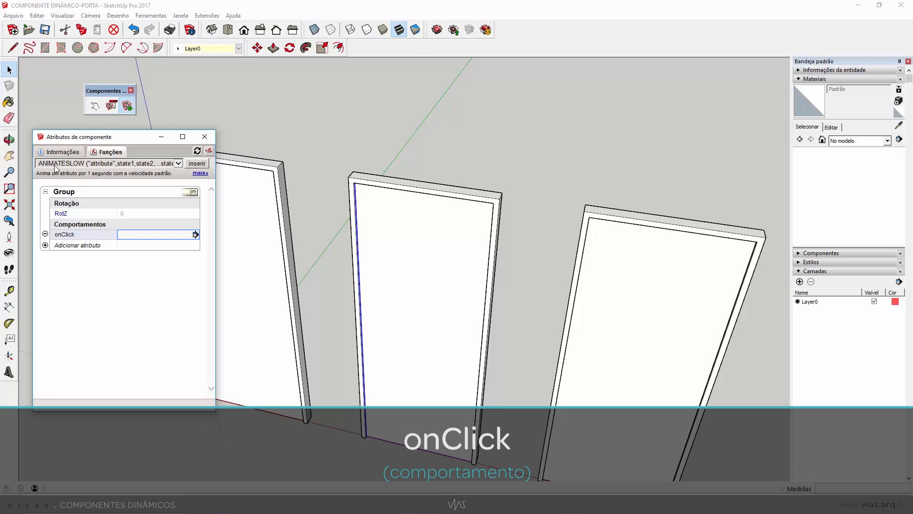
click(150, 237)
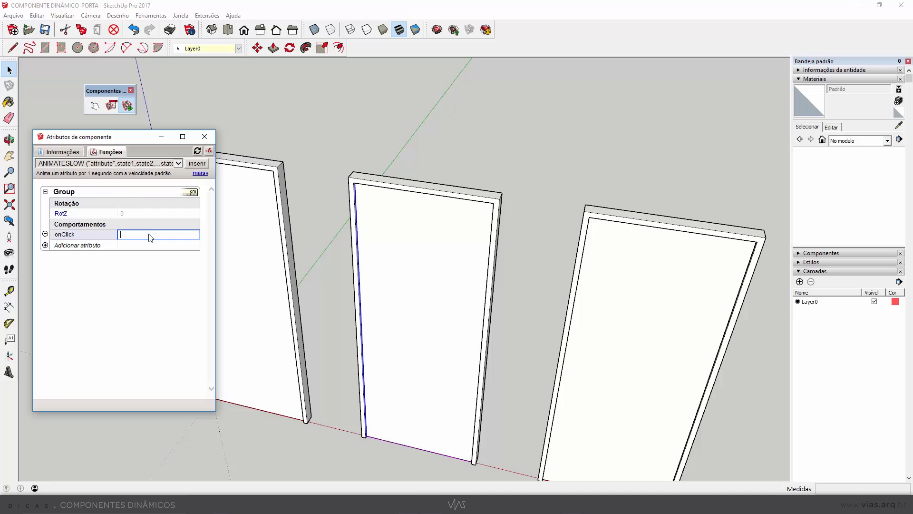
click(198, 164)
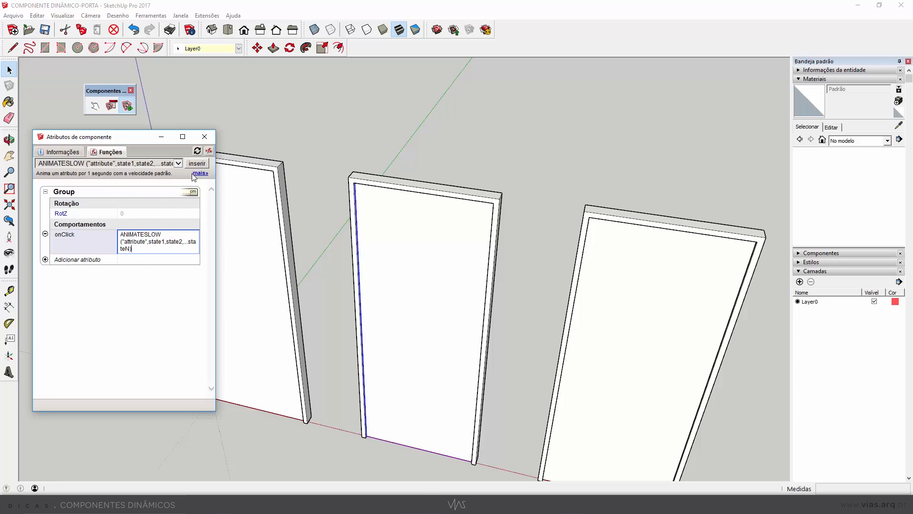
double_click(141, 242)
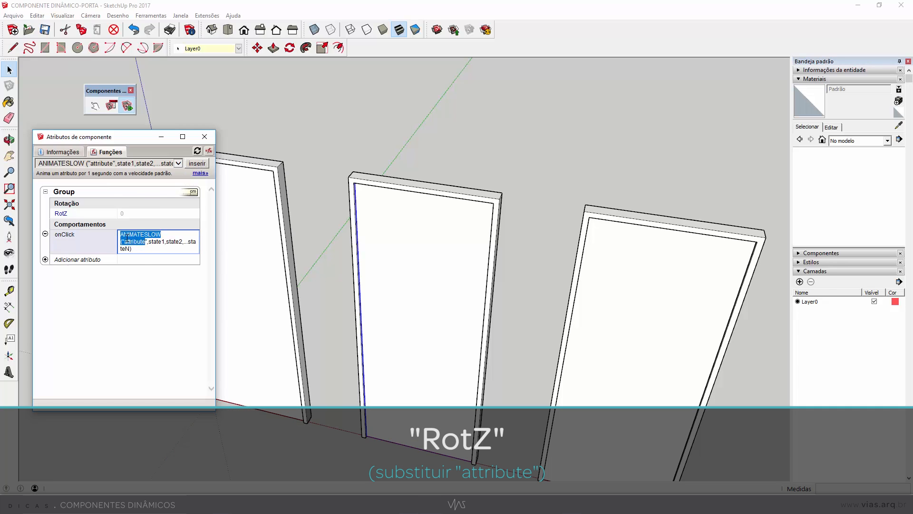
text(rotz)
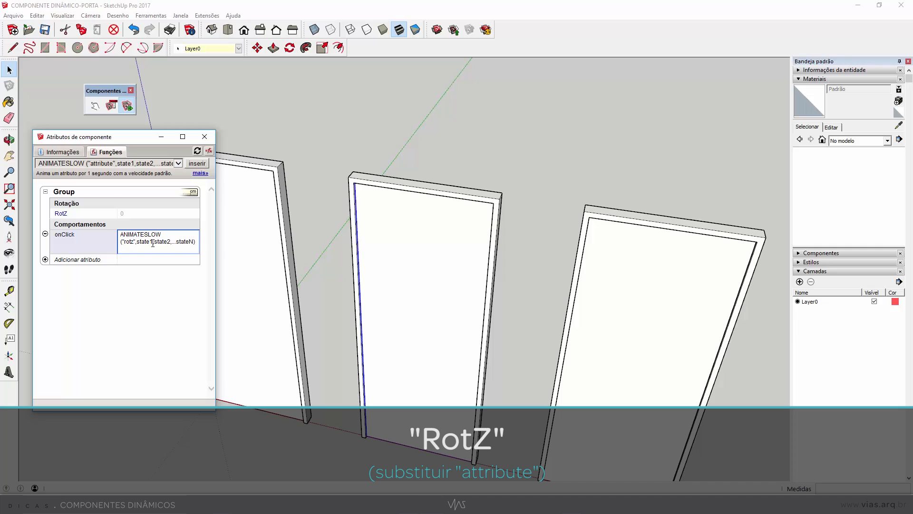
Step: Replace the state placeholders in the second leaf's onClick function with 0,45,90 and apply the formula
drag(153, 243, 140, 242)
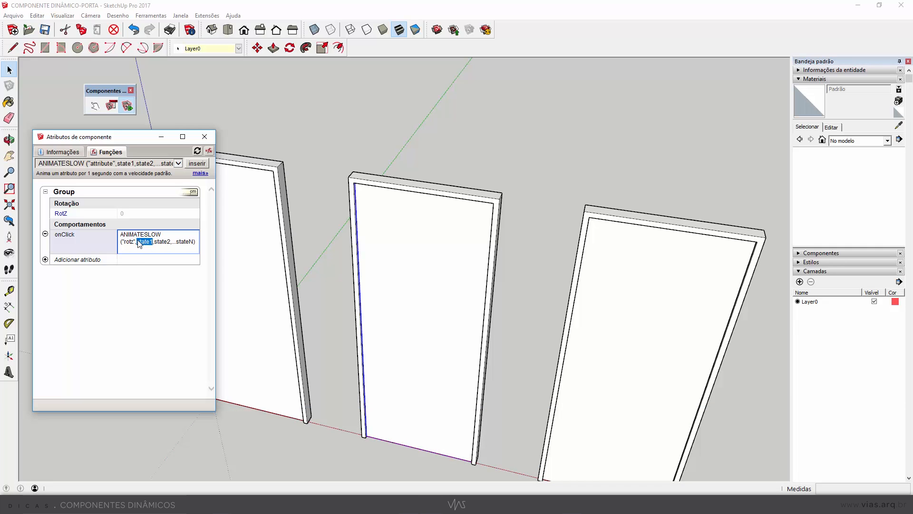
text(0)
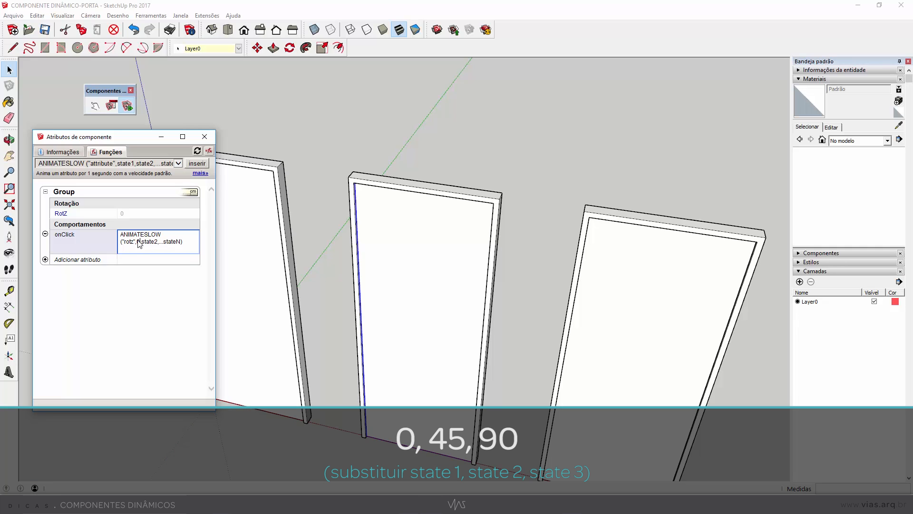
key(Right)
text(45)
key(Delete)
key(Delete)
key(Delete)
key(Delete)
key(Delete)
key(Delete)
key(Delete)
key(Delete)
key(Delete)
key(Delete)
key(Delete)
key(Delete)
key(Delete)
key(Delete)
key(Delete)
key(Delete)
text(,90)
key(Return)
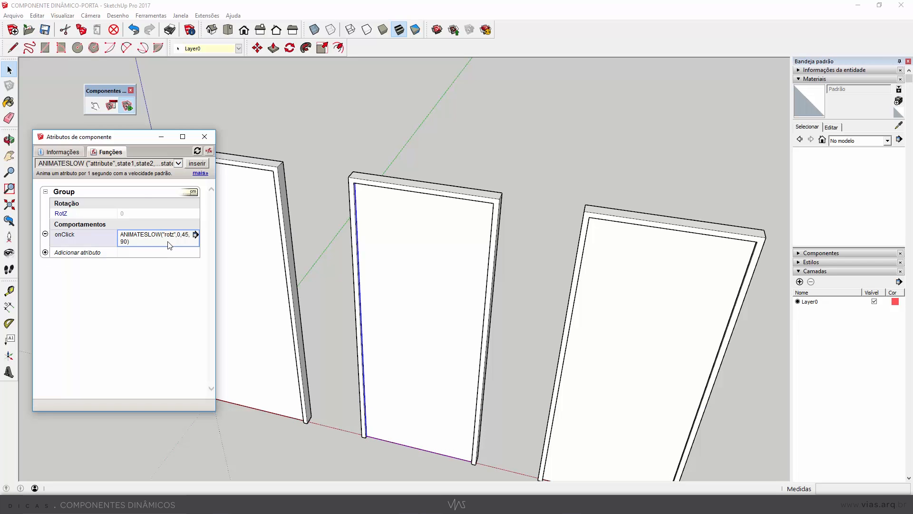
Step: Test the second door's pivoting animation with the Interact tool and open the first door for comparison
click(96, 106)
scroll(395, 304, down, 3)
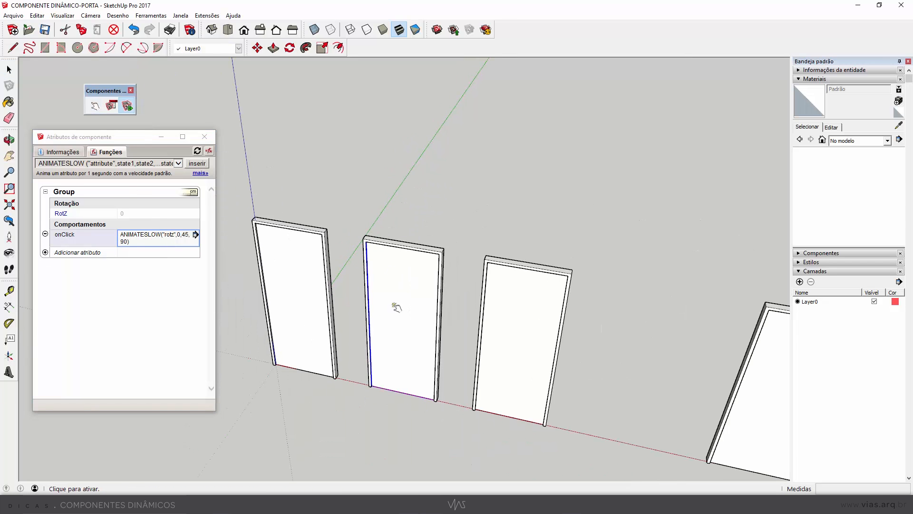
click(395, 352)
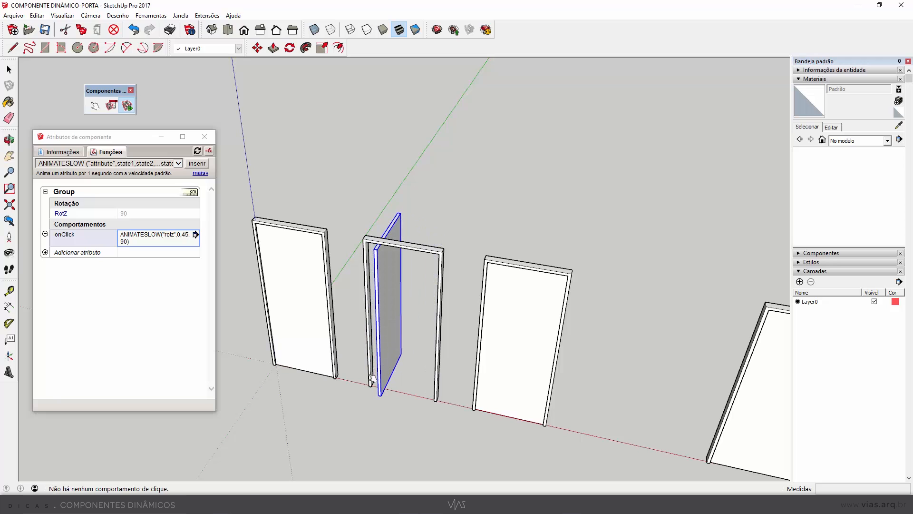
middle_drag(376, 378, 416, 293)
click(415, 292)
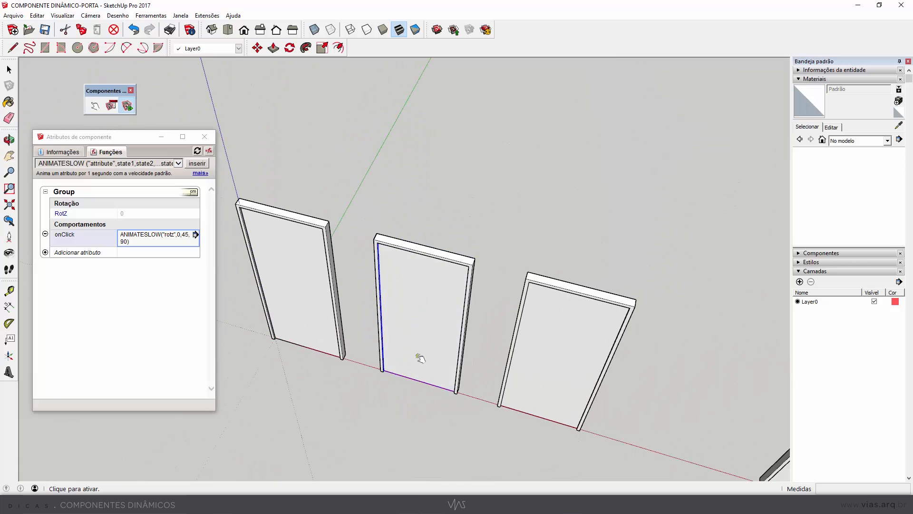
click(422, 360)
click(292, 261)
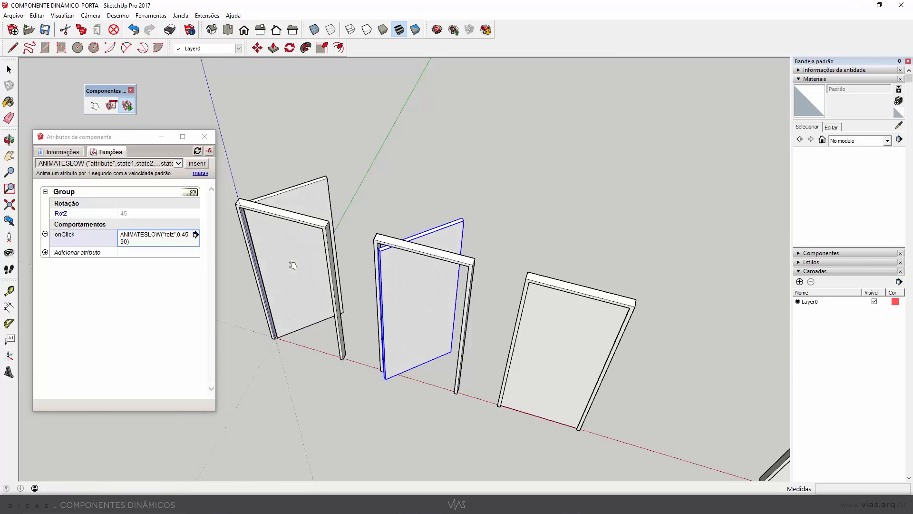
Step: Select the third door and add the LenX and onClick attributes to its group
middle_drag(447, 314, 381, 283)
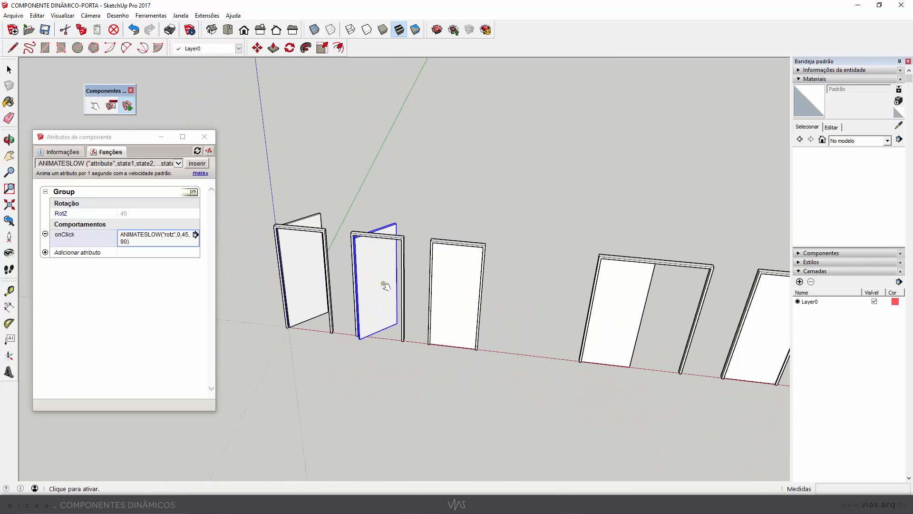
key(space)
click(477, 278)
middle_drag(478, 278, 421, 287)
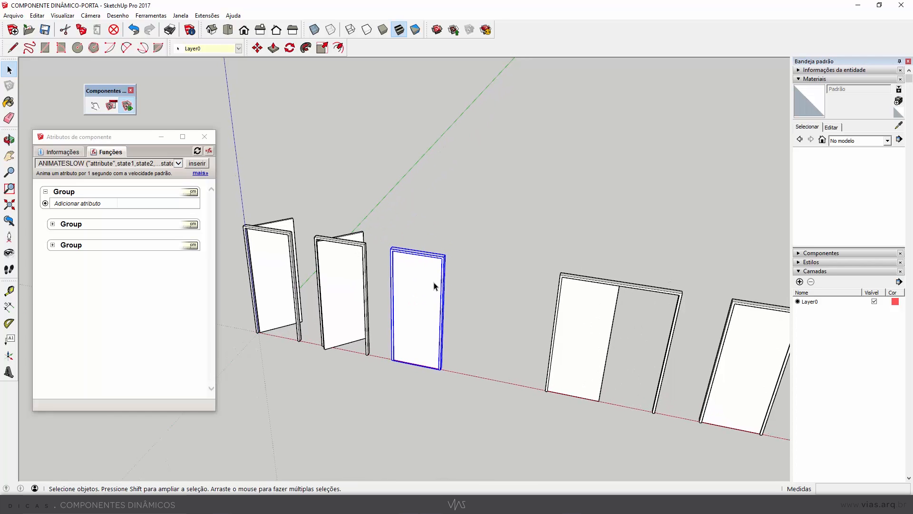
scroll(428, 276, up, 3)
click(415, 240)
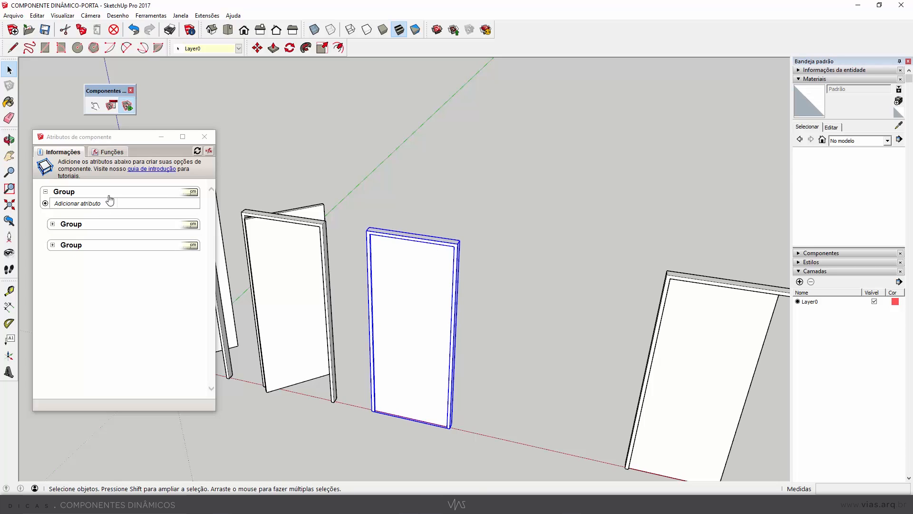
click(45, 205)
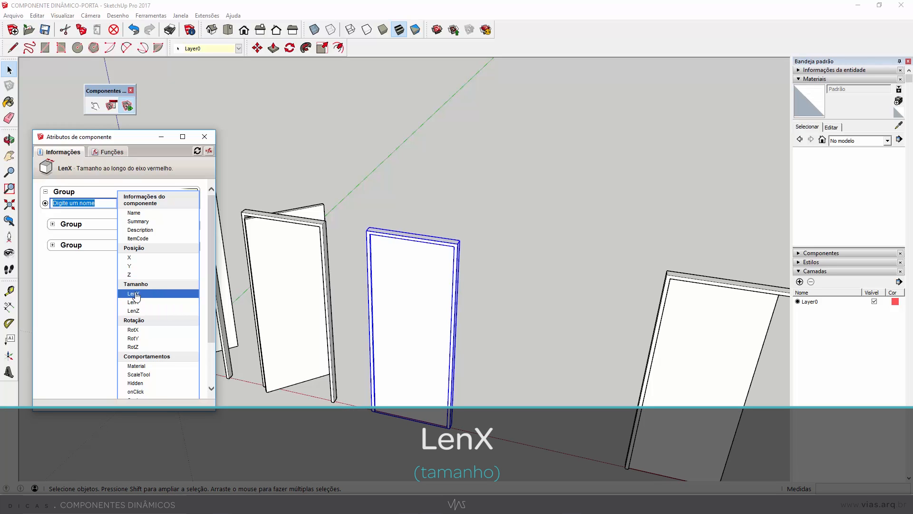
click(136, 293)
click(45, 224)
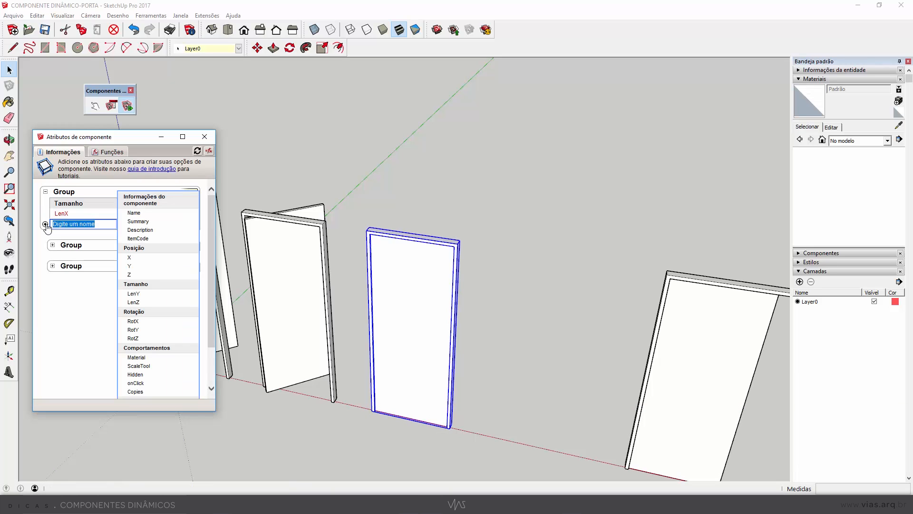
scroll(167, 356, down, 1)
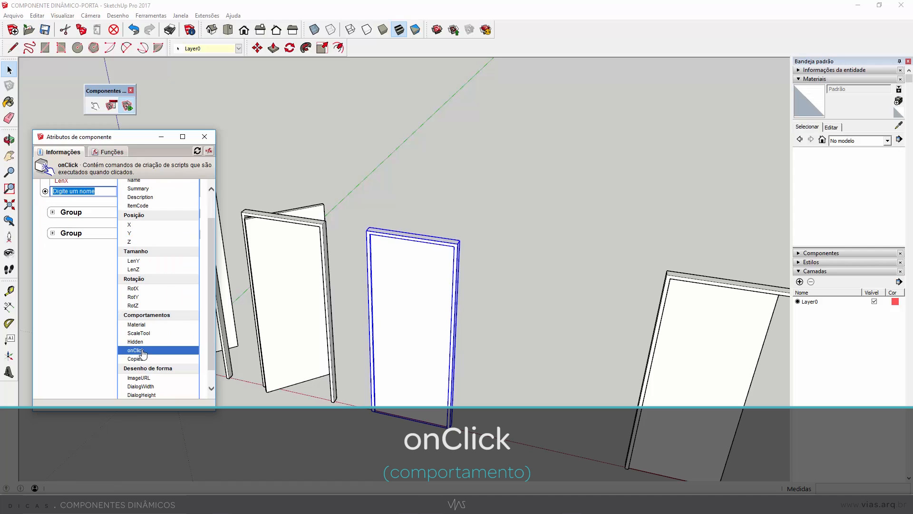
click(138, 347)
Step: Insert the SET function into the third door's onClick attribute and replace its attribute placeholder with lenx
click(135, 235)
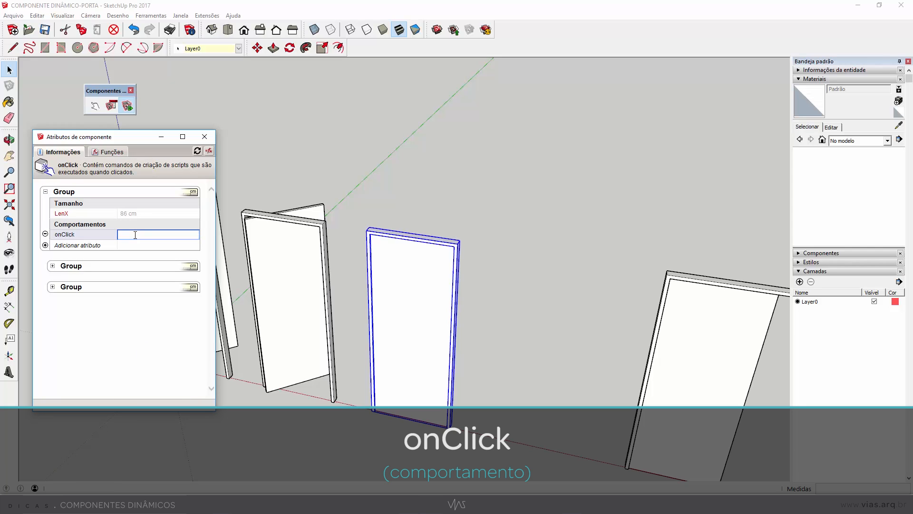
click(110, 153)
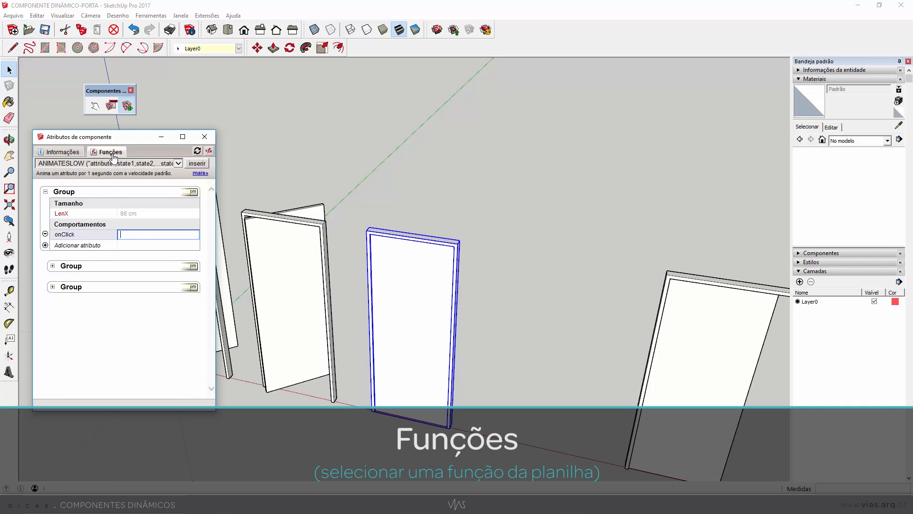
click(179, 163)
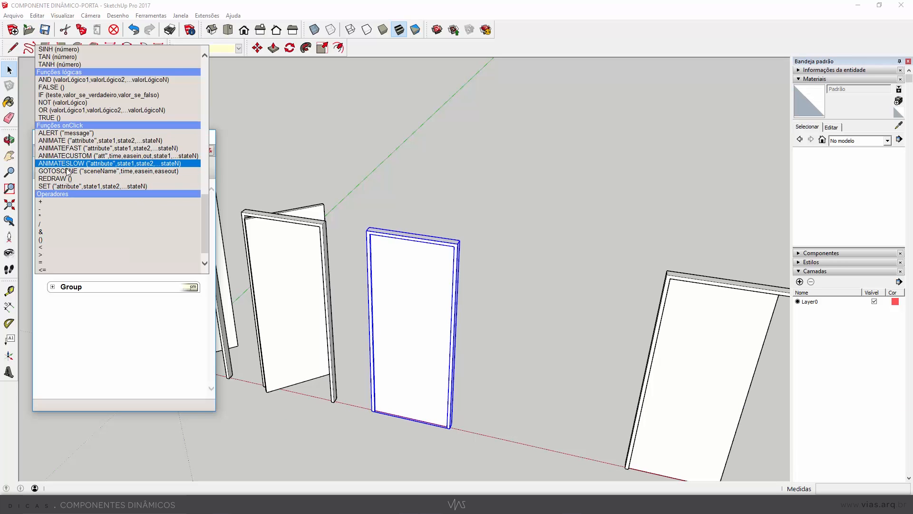
click(49, 186)
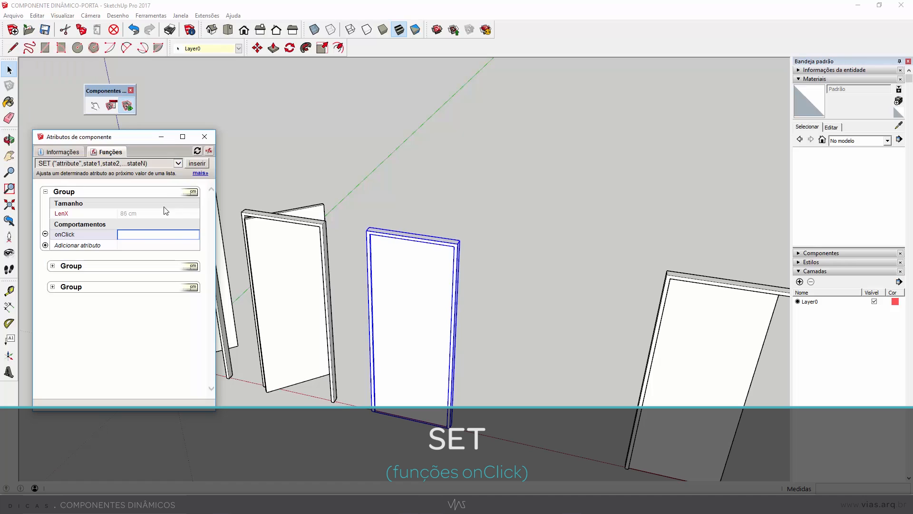
click(197, 164)
double_click(135, 241)
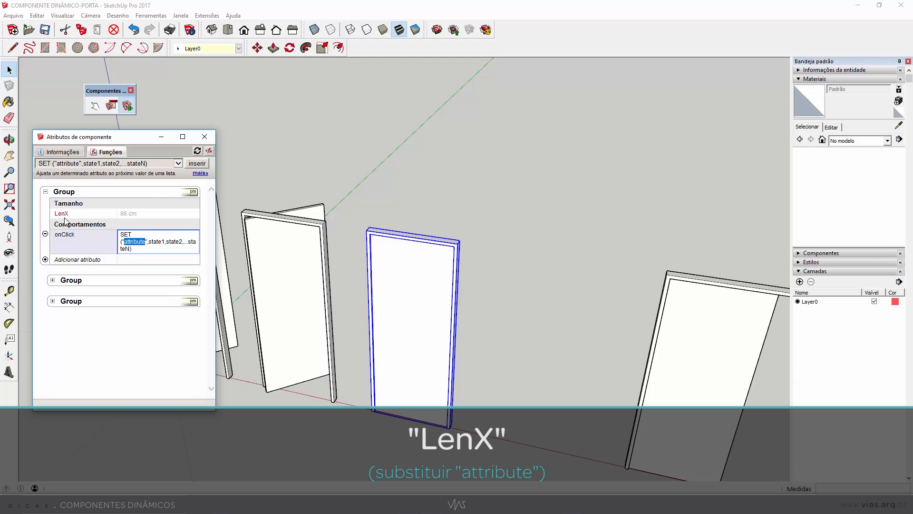
text(lenx)
Step: Replace the state placeholders in the third door's SET function with 86,200 and apply the formula
double_click(153, 242)
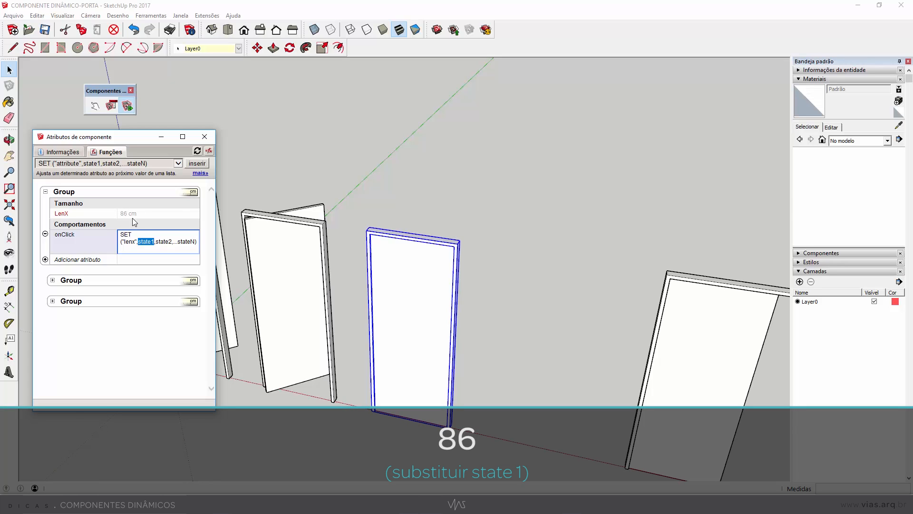
text(86)
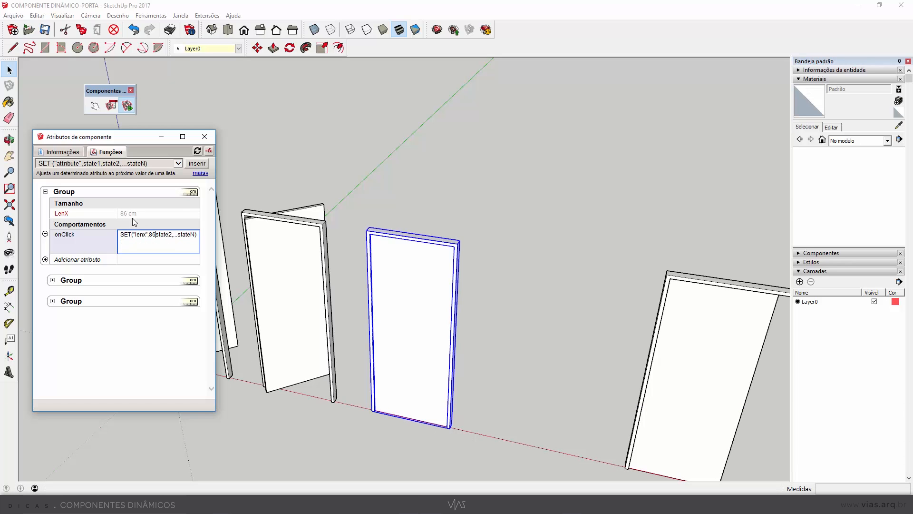
key(Delete)
key(Delete)
key(Delete)
key(Delete)
key(Delete)
key(Delete)
key(Delete)
key(Delete)
key(Delete)
key(Delete)
key(Delete)
key(Delete)
key(Delete)
key(Delete)
key(Delete)
key(Delete)
key(Delete)
text(,200)
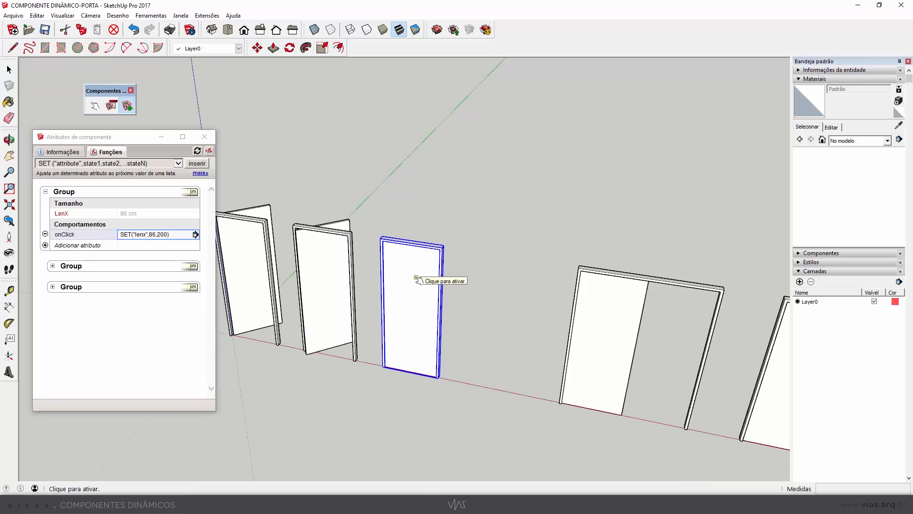
Step: Test the third door's width change repeatedly with the Interact tool
click(422, 282)
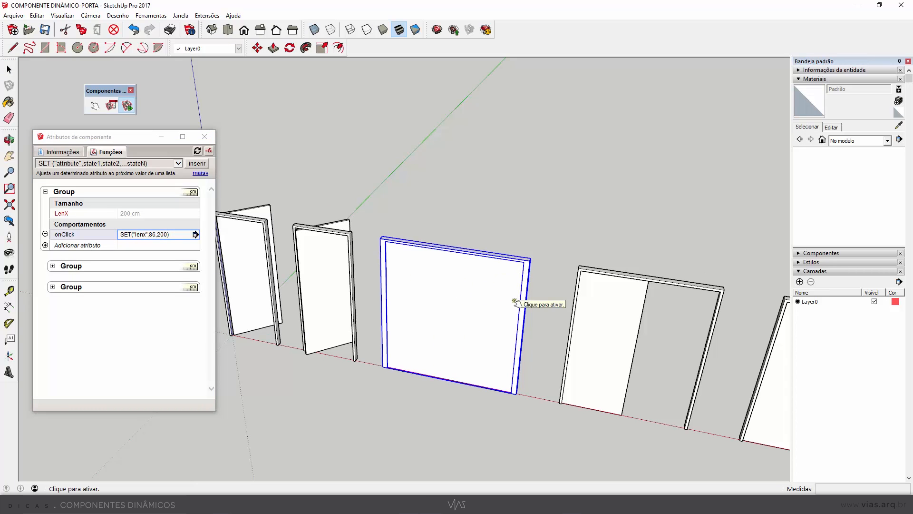
click(471, 307)
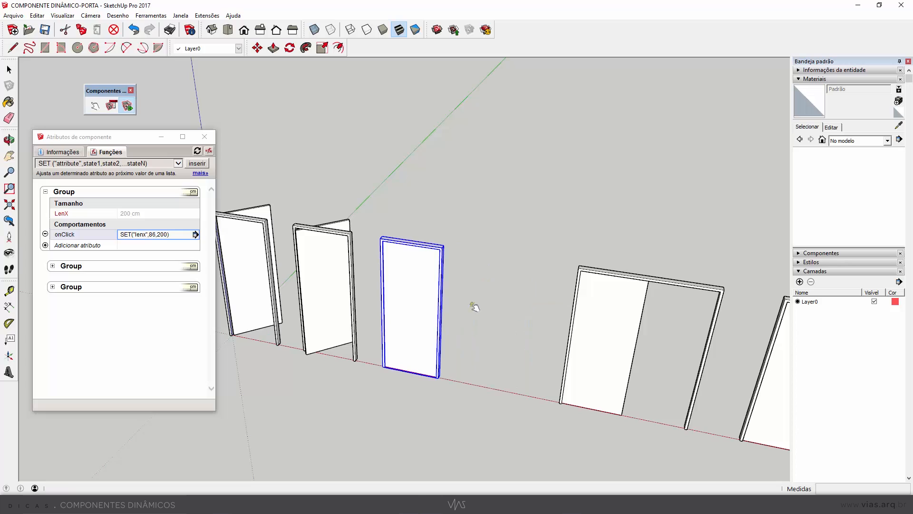
click(426, 290)
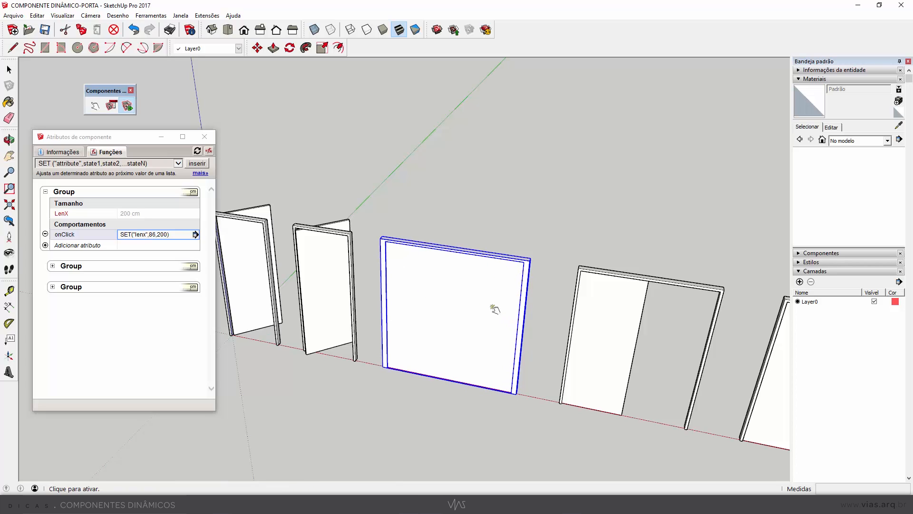
click(466, 282)
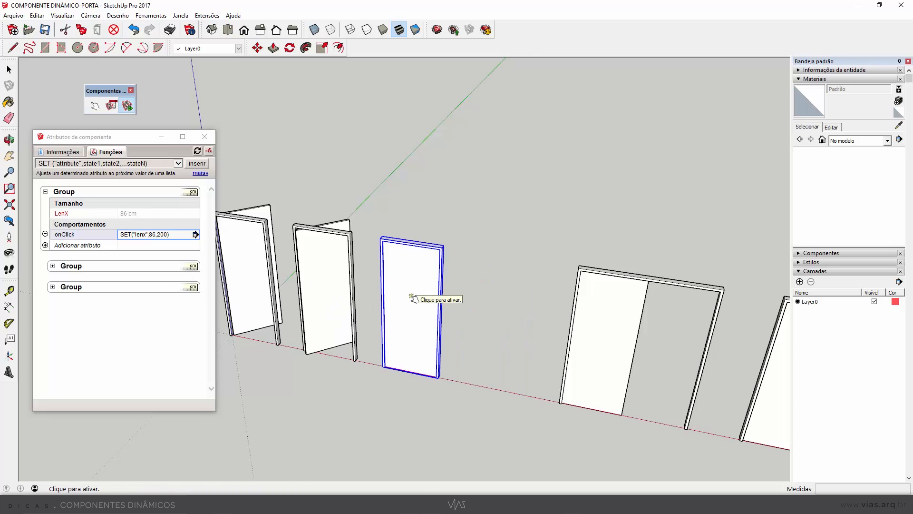
click(412, 298)
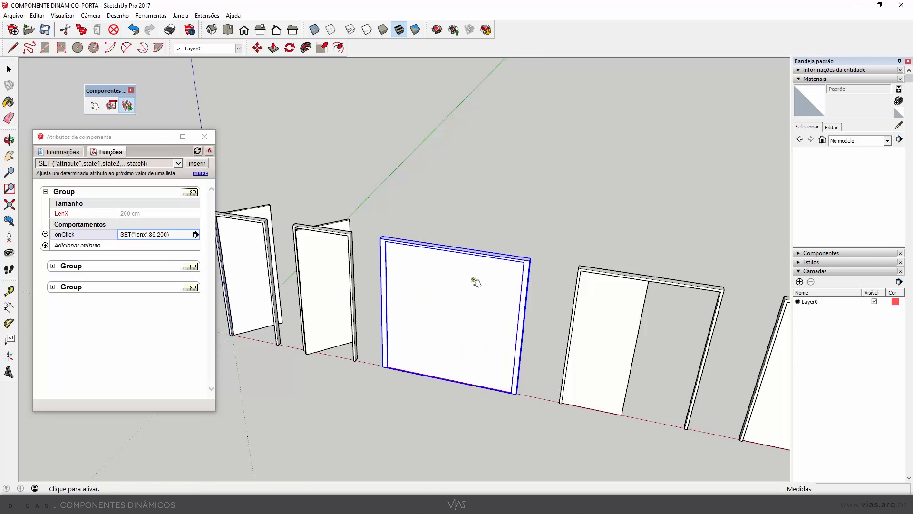
click(475, 279)
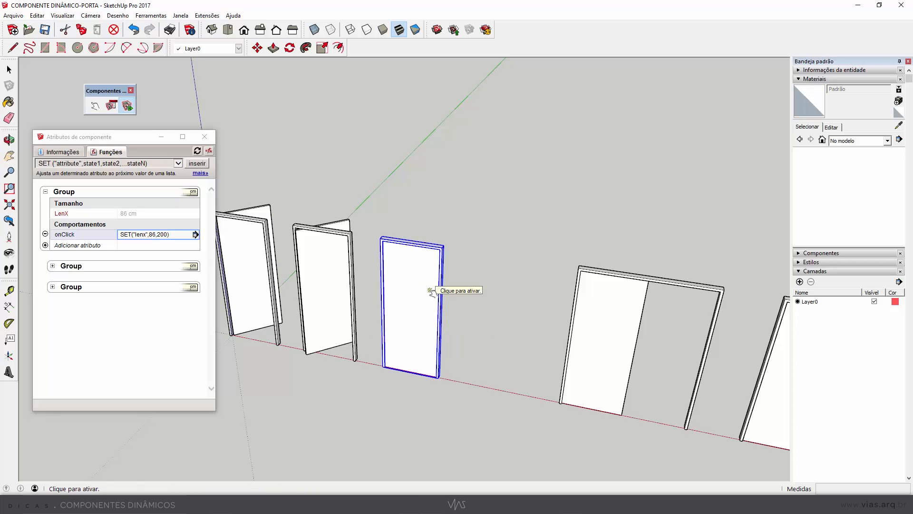
click(418, 319)
Step: Select the leaf of the fourth door and add the X position and onClick attributes to it
key(space)
scroll(409, 290, down, 4)
scroll(543, 350, up, 3)
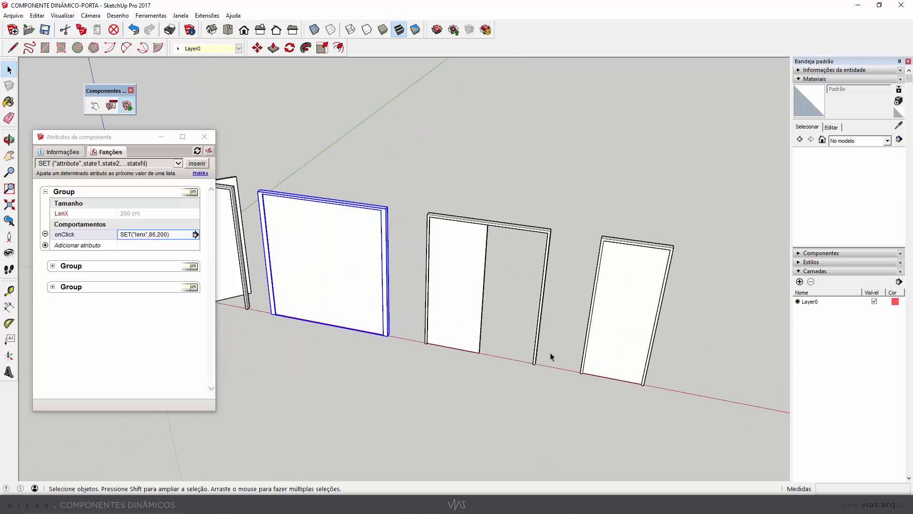
scroll(538, 295, up, 3)
click(414, 314)
middle_drag(414, 314, 414, 349)
scroll(414, 350, down, 3)
scroll(415, 350, up, 4)
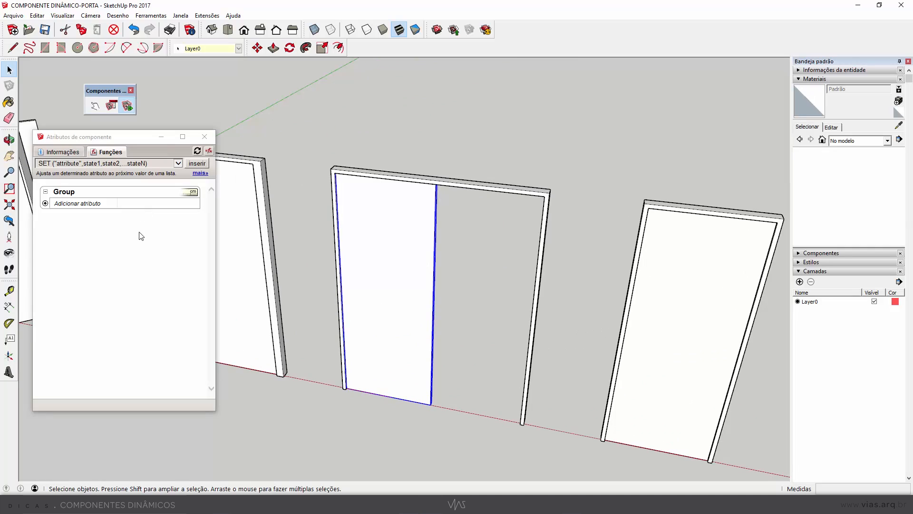
click(45, 203)
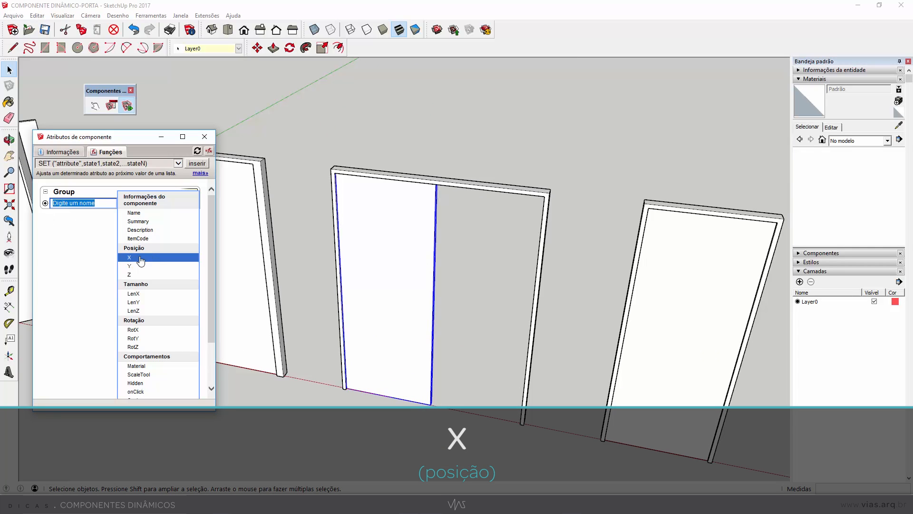
click(141, 258)
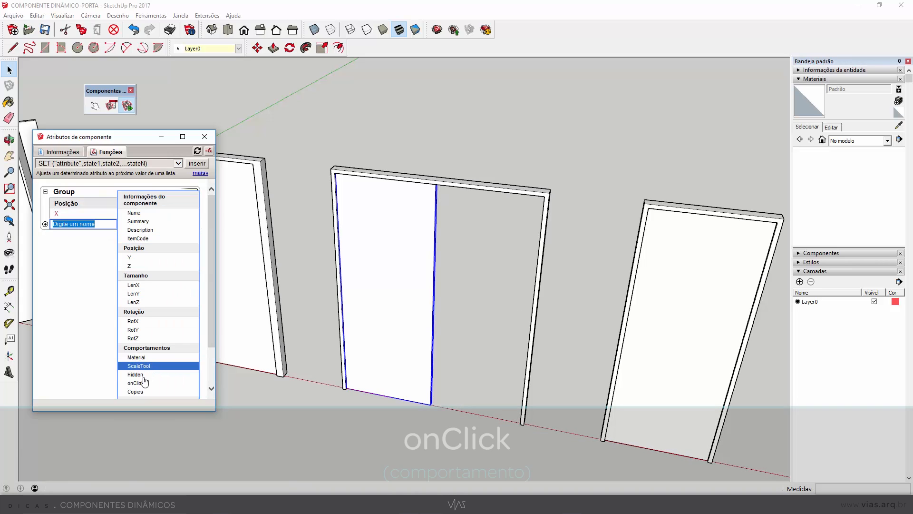
click(137, 383)
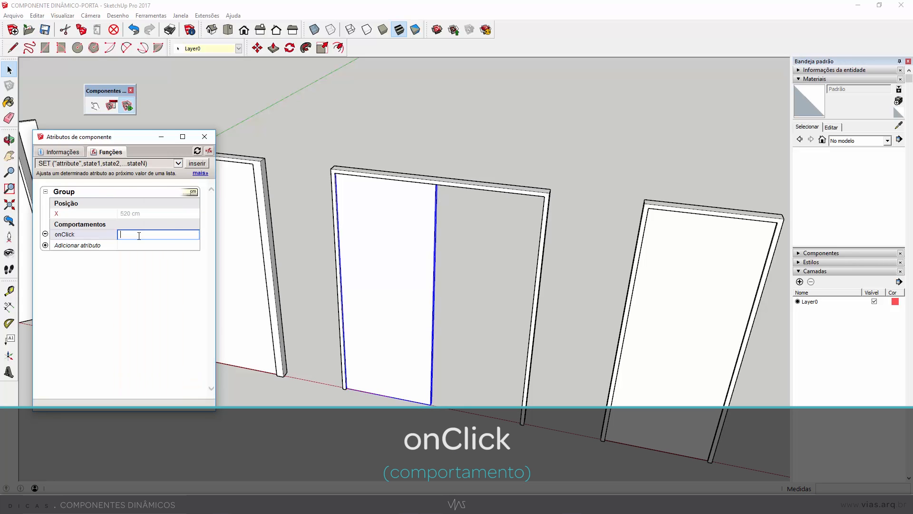
Step: Insert the ANIMATESLOW function into the fourth door leaf's onClick attribute and replace its attribute placeholder with x
click(176, 164)
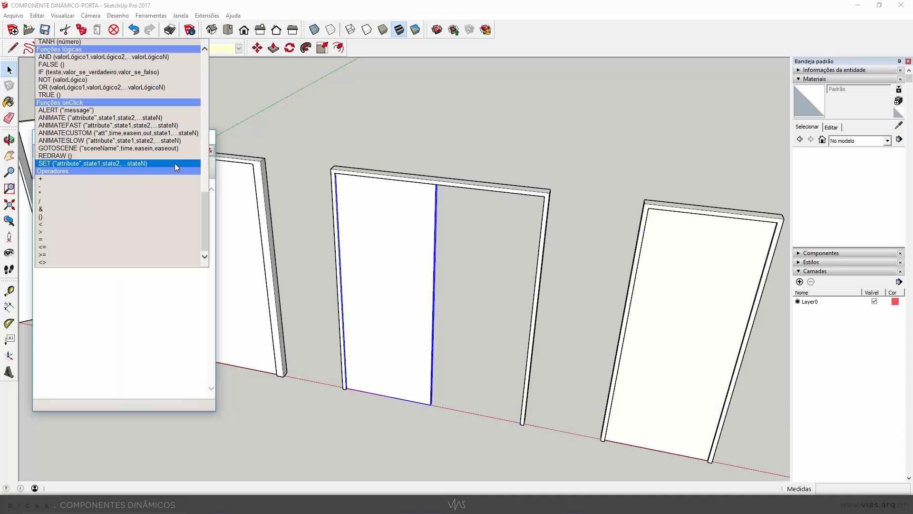
click(87, 141)
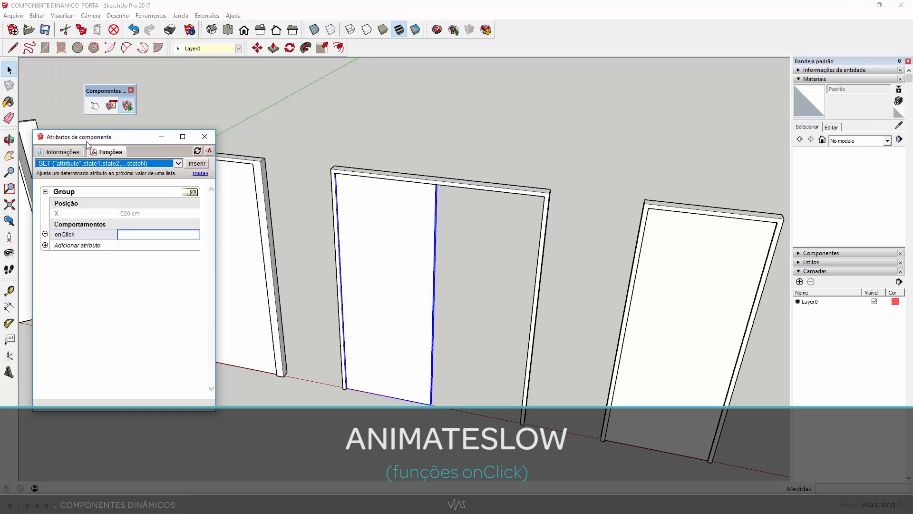
click(197, 164)
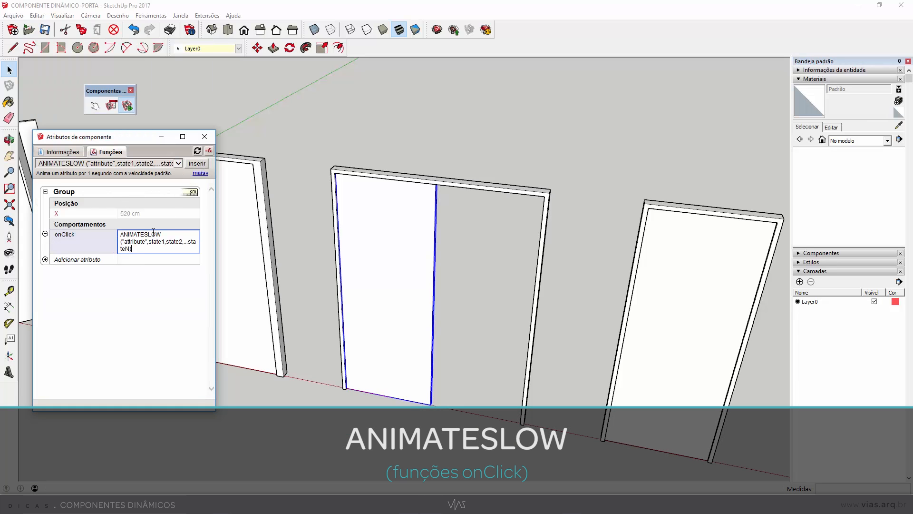
double_click(145, 243)
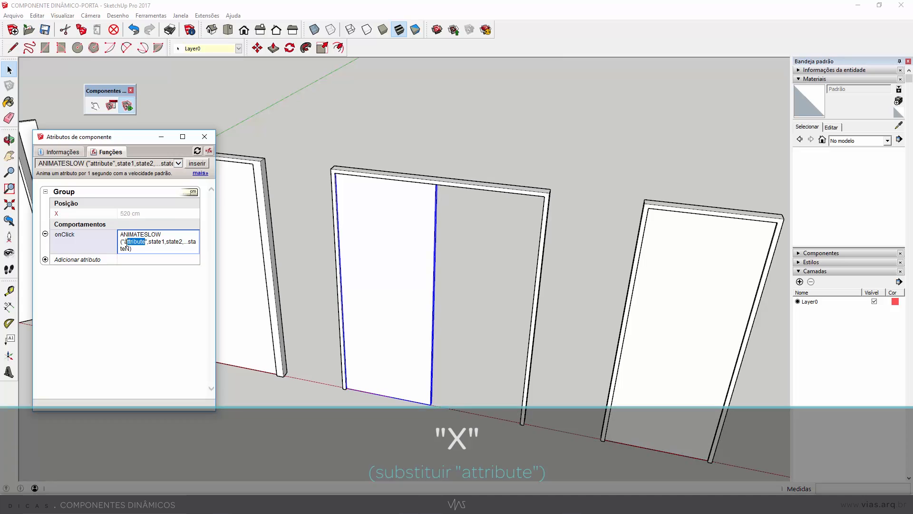
text(X)
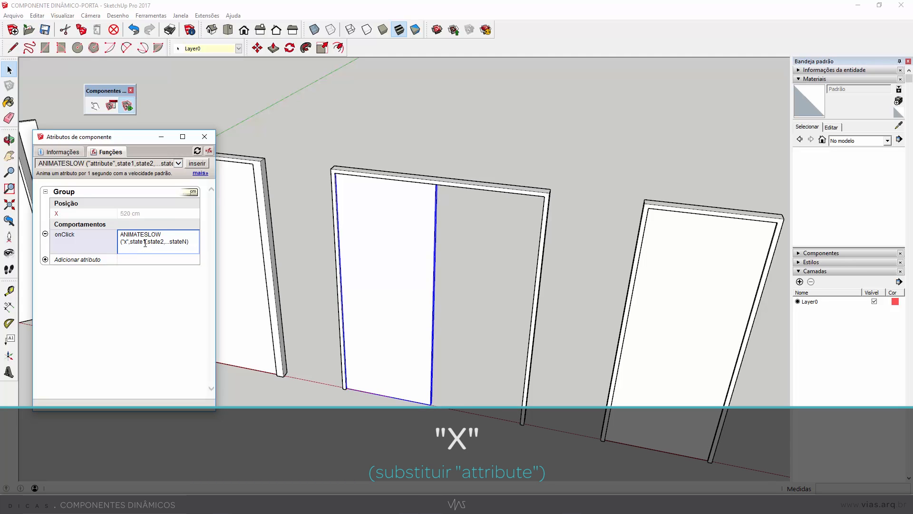
Step: Replace the state placeholders in the fourth door leaf's ANIMATESLOW function with 520,600 and apply the formula
double_click(143, 243)
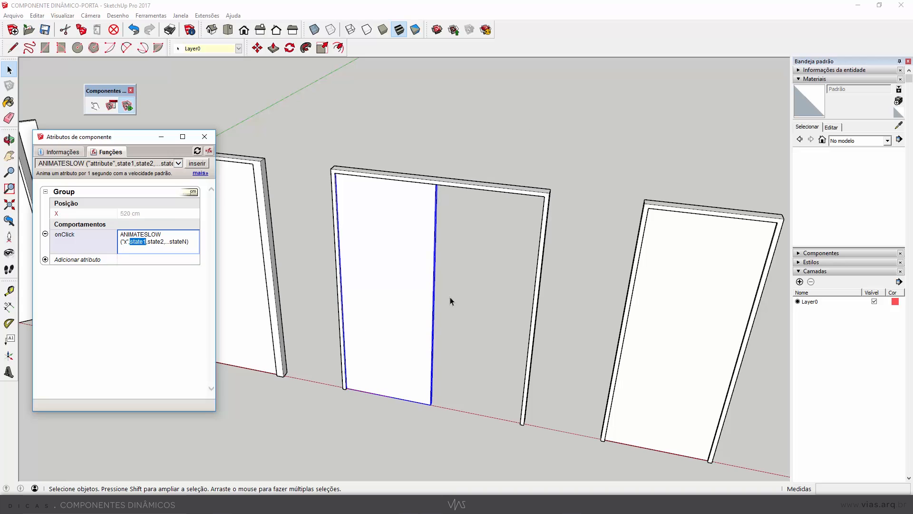
scroll(450, 298, down, 6)
scroll(450, 328, up, 3)
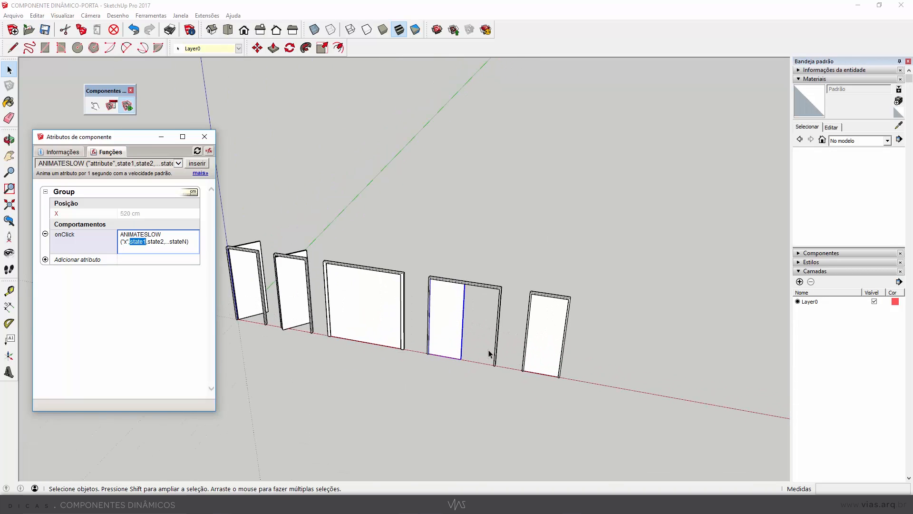
scroll(547, 328, down, 2)
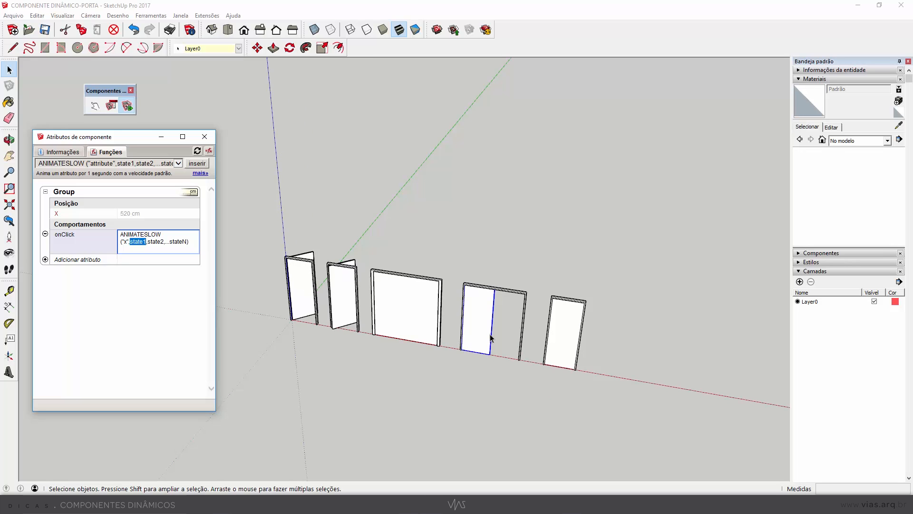
scroll(479, 347, up, 3)
scroll(490, 343, down, 2)
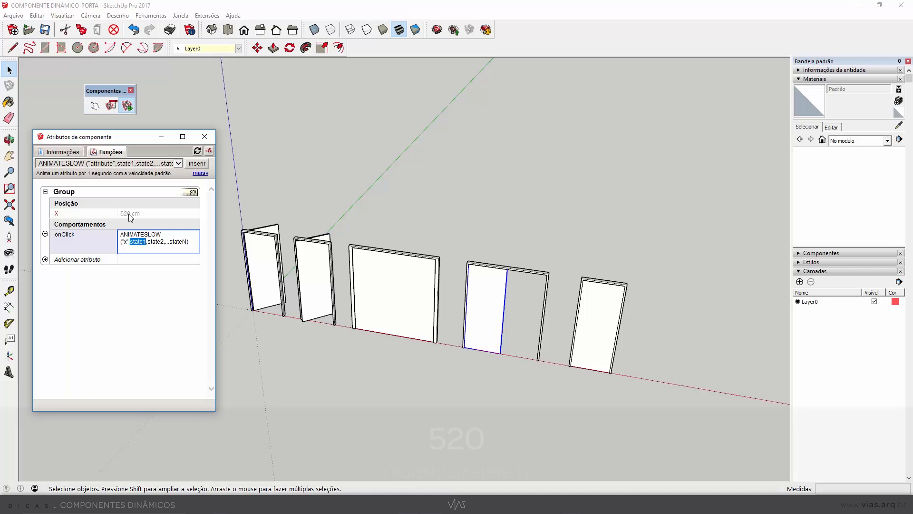
text(520)
key(Delete)
key(Delete)
key(Delete)
key(Delete)
key(Delete)
key(Delete)
key(Delete)
key(Delete)
key(Delete)
key(Delete)
key(Delete)
key(Delete)
key(Delete)
key(Delete)
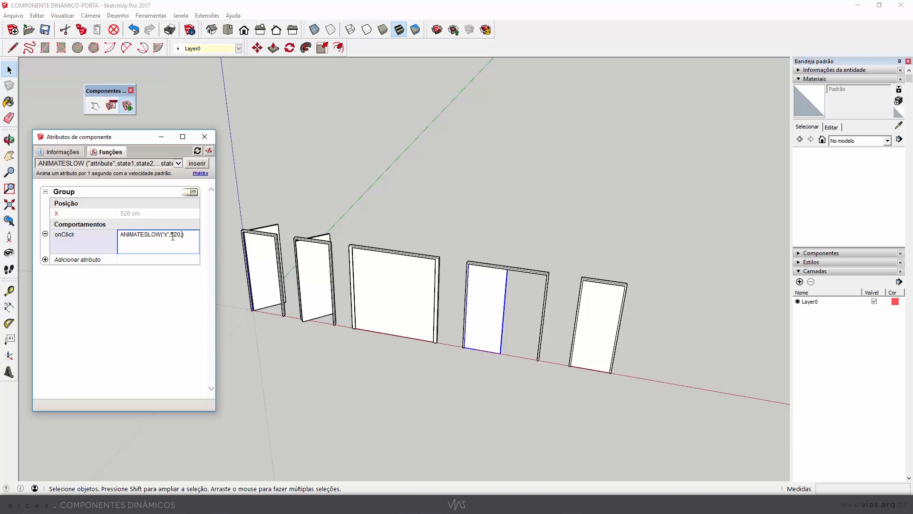
key(BackSpace)
text(600)
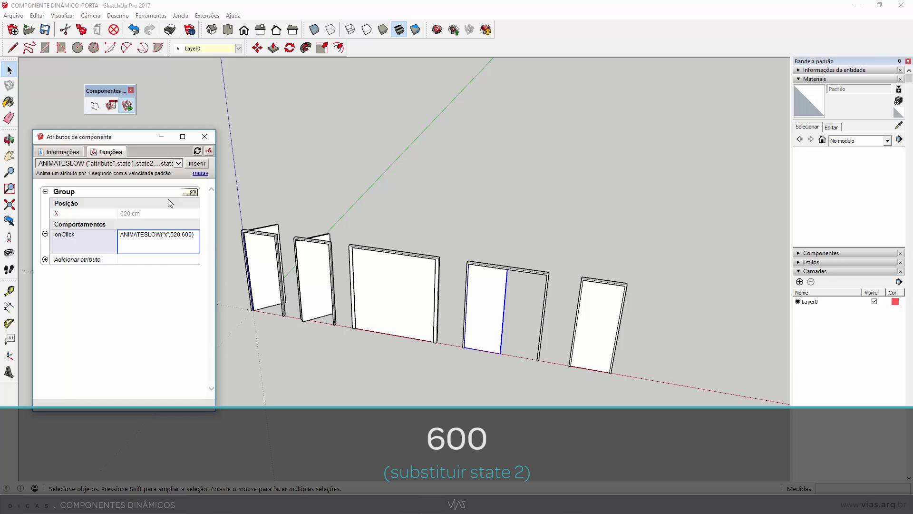
key(Return)
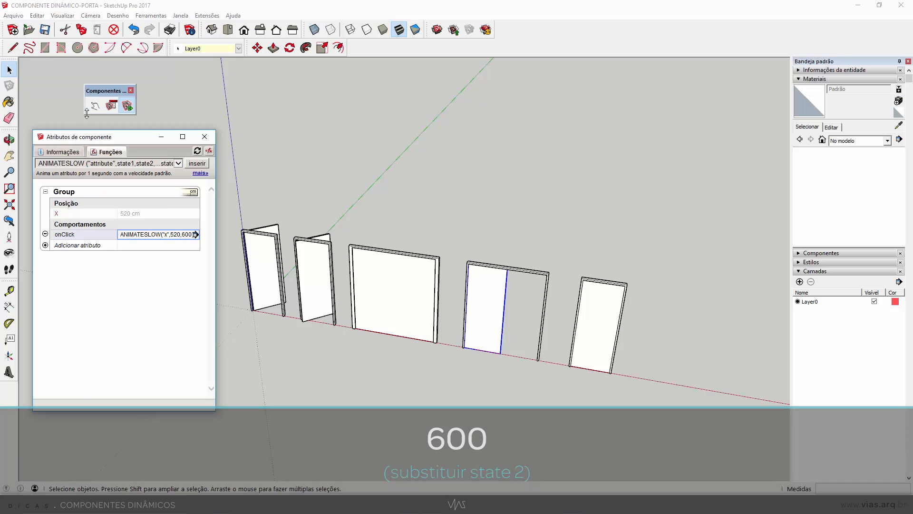
Step: Test the fourth door's sliding movement back and forth with the Interact tool
click(96, 105)
click(487, 314)
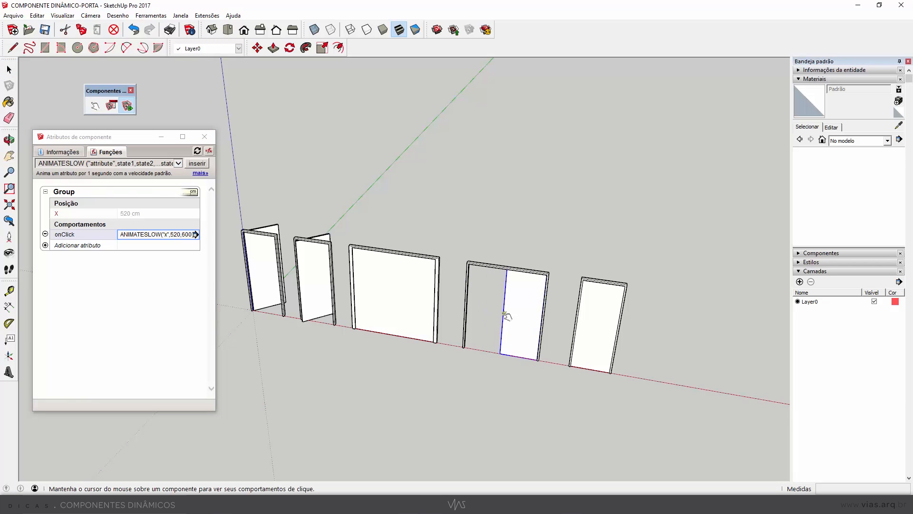
click(525, 329)
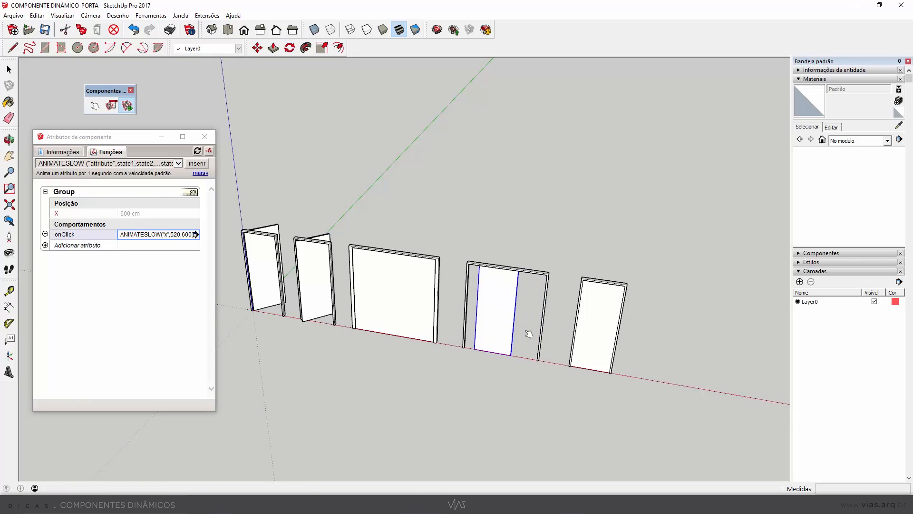
click(493, 342)
Step: Select the whole fifth door and add the Material and onClick attributes to it
key(space)
scroll(262, 277, down, 2)
scroll(486, 349, up, 6)
middle_drag(486, 369, 459, 301)
click(458, 303)
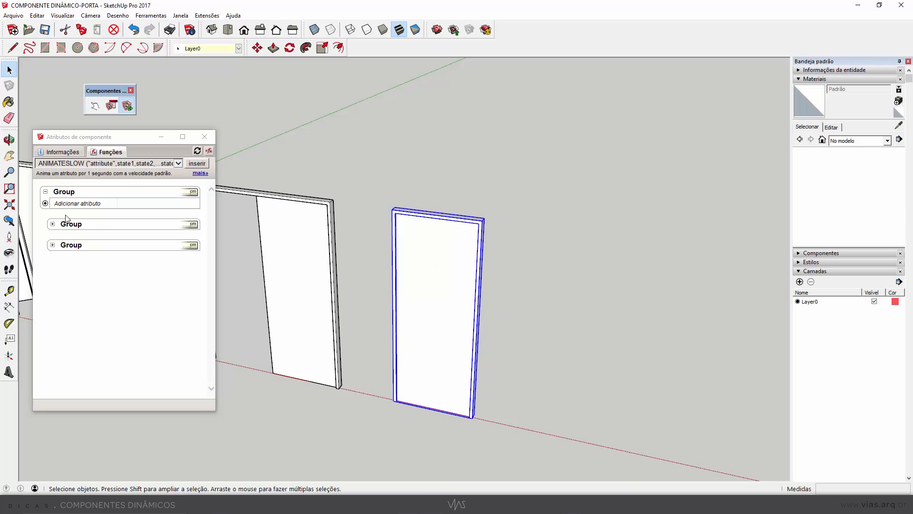
click(45, 203)
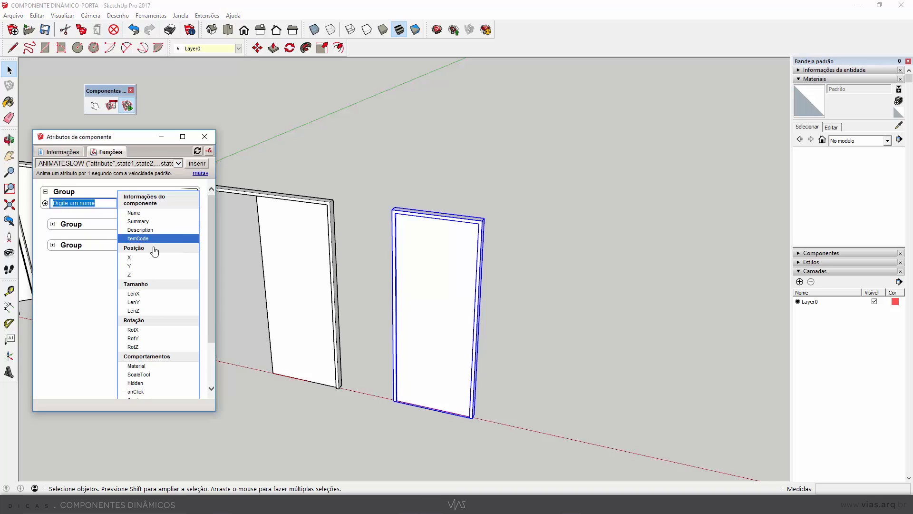
scroll(152, 352, down, 1)
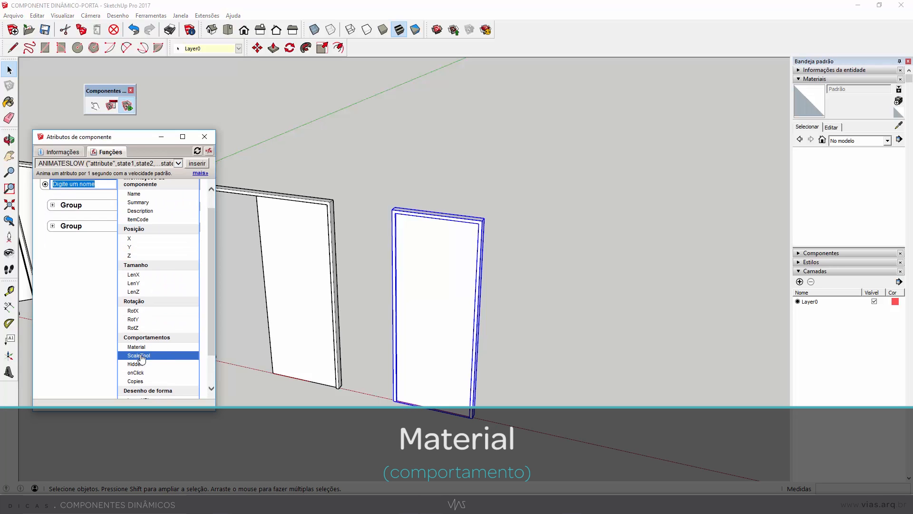
click(138, 347)
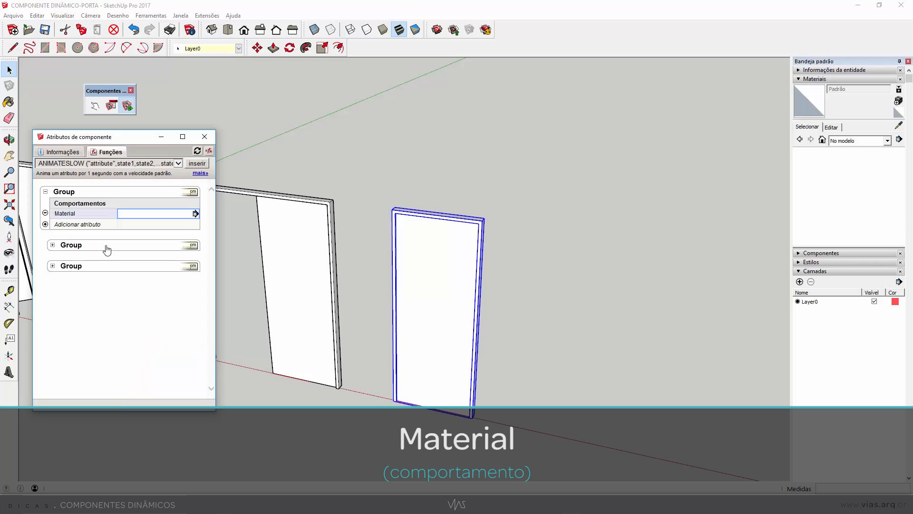
click(45, 223)
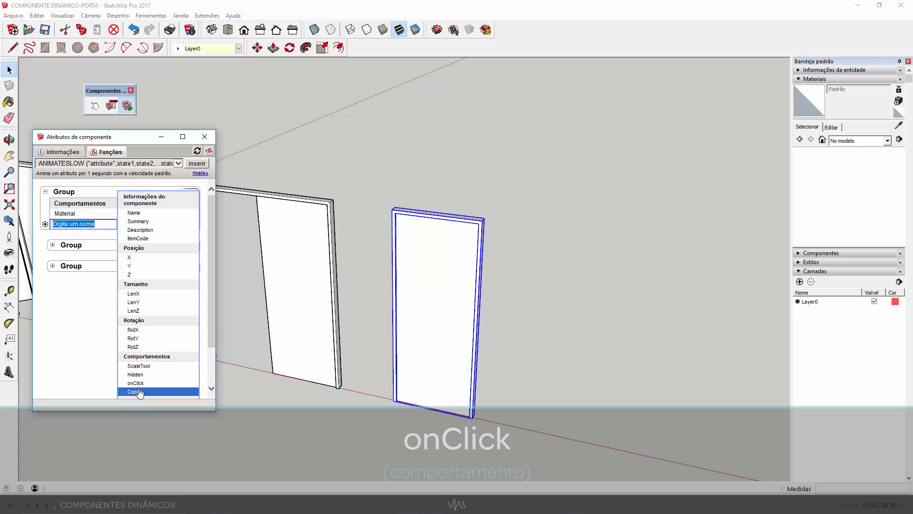
click(138, 382)
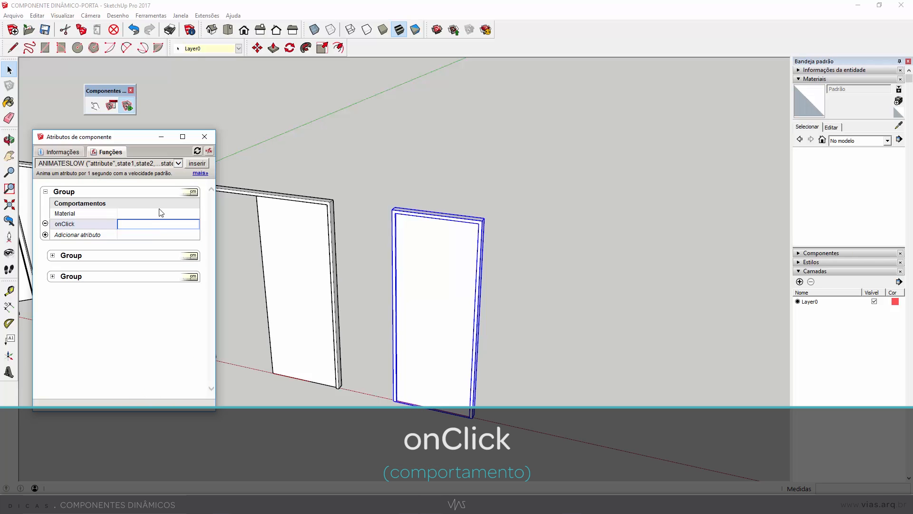
Step: Insert the SET function into the fifth door's onClick attribute
click(178, 164)
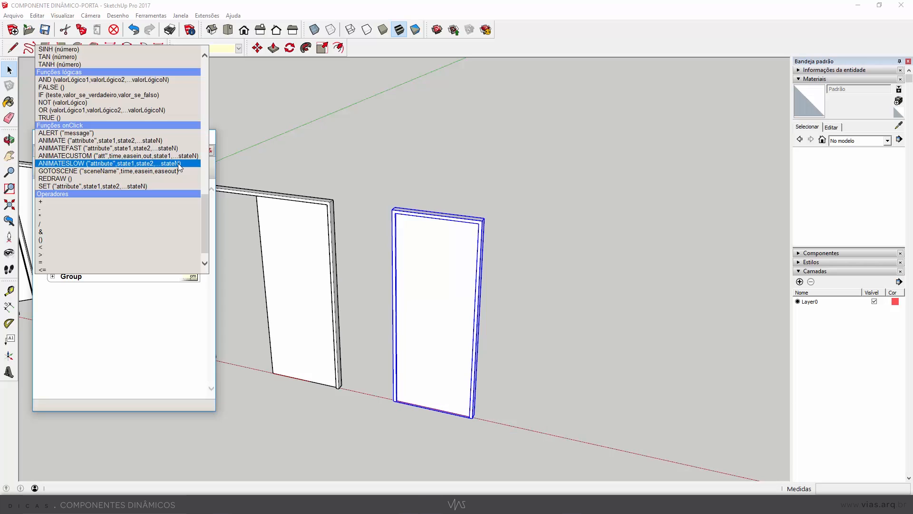
click(57, 188)
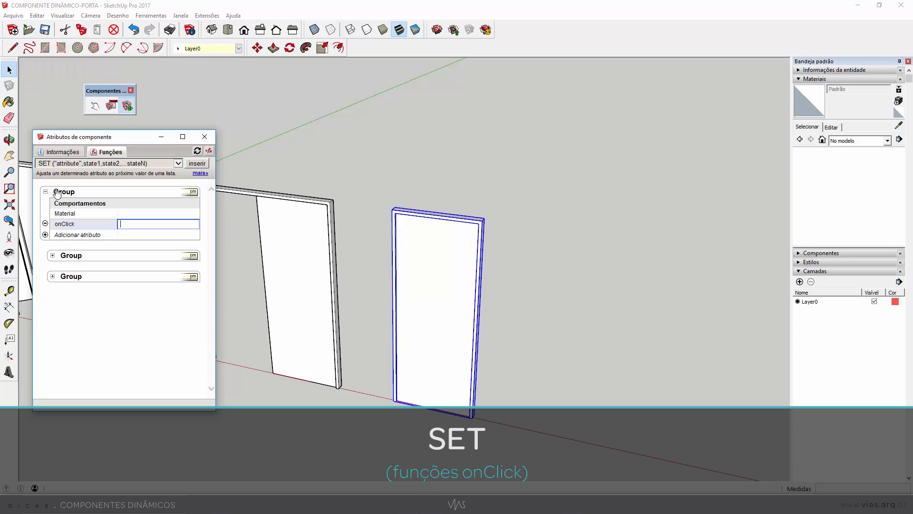
click(197, 164)
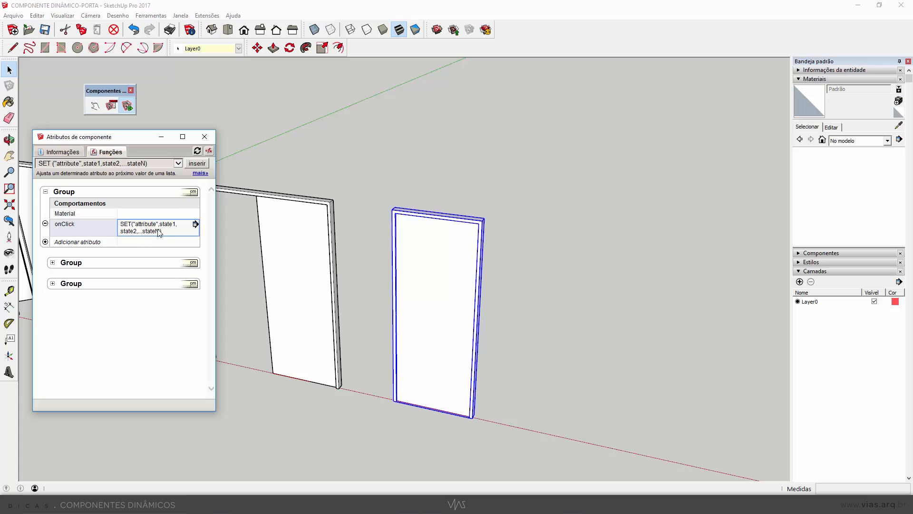
key(Return)
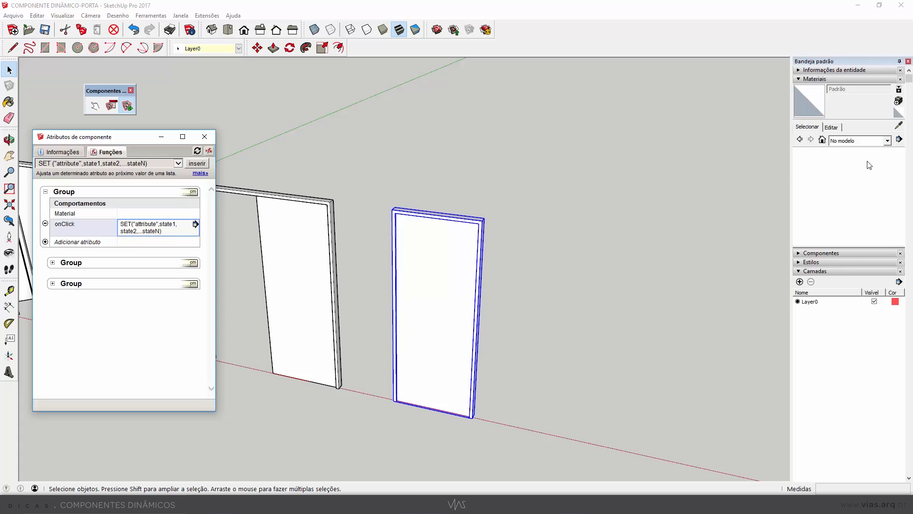
Step: Create a material from the MADEIRA 01 texture image, sized 0,80 m wide by 2,00 m high
click(899, 100)
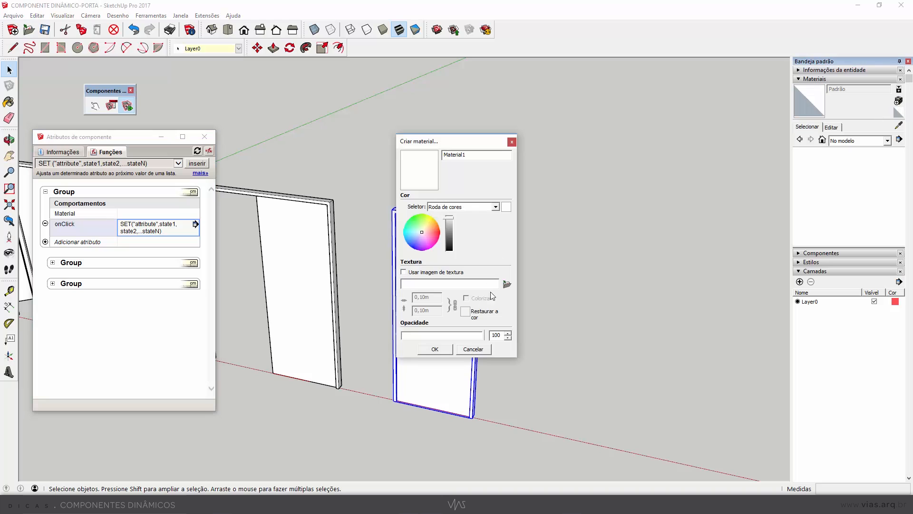
click(508, 284)
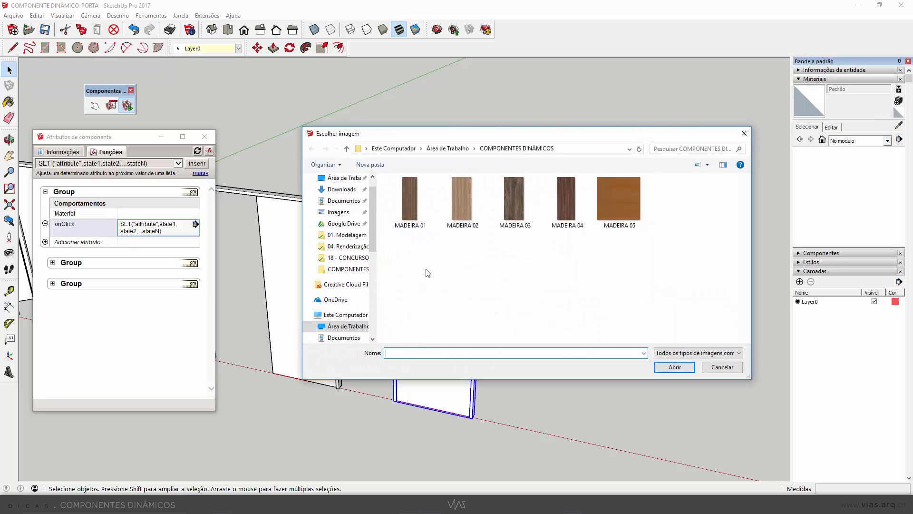
double_click(415, 211)
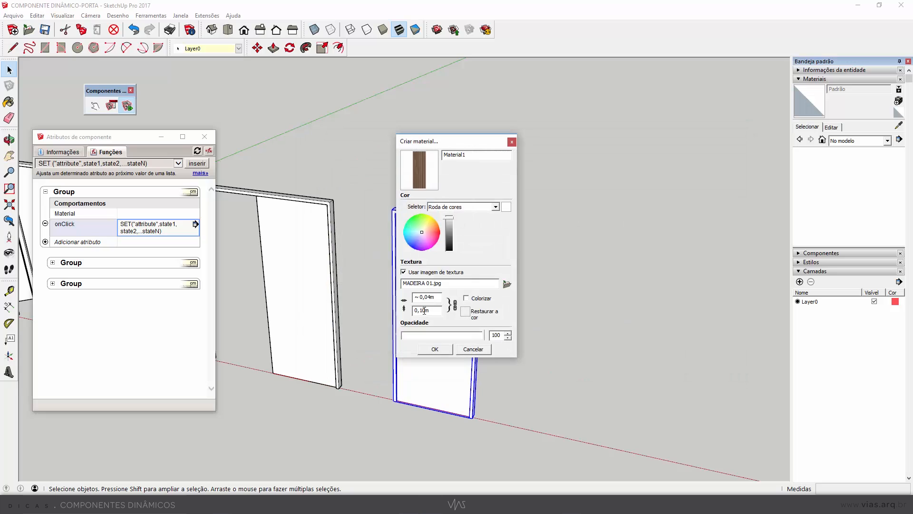
key(BackSpace)
key(Delete)
key(Delete)
key(Delete)
click(455, 305)
click(454, 305)
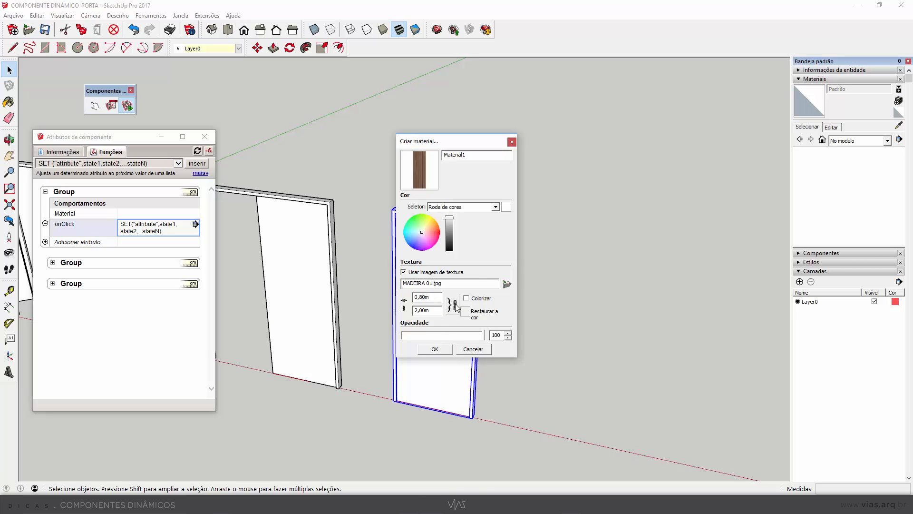
double_click(460, 153)
click(451, 350)
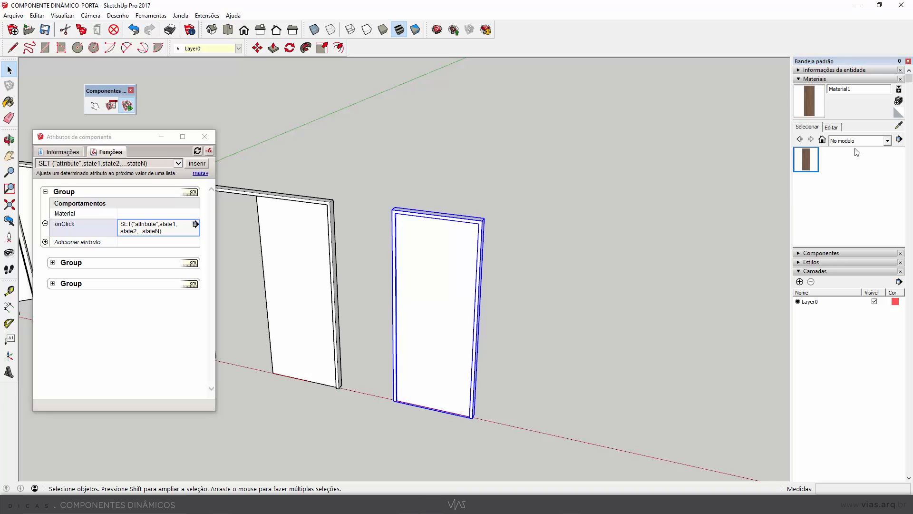
Step: Create a second material from the MADEIRA 02 texture image with its width set to 0,80 m
click(899, 100)
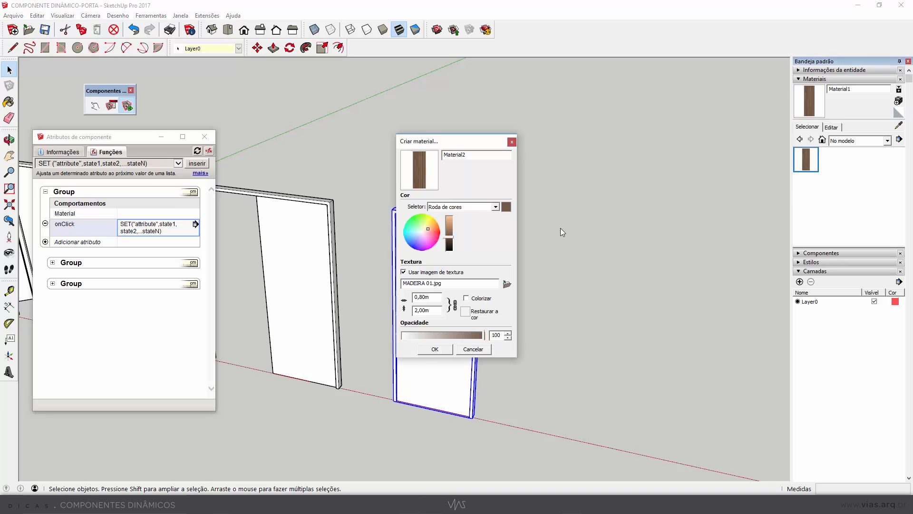
click(507, 284)
click(462, 200)
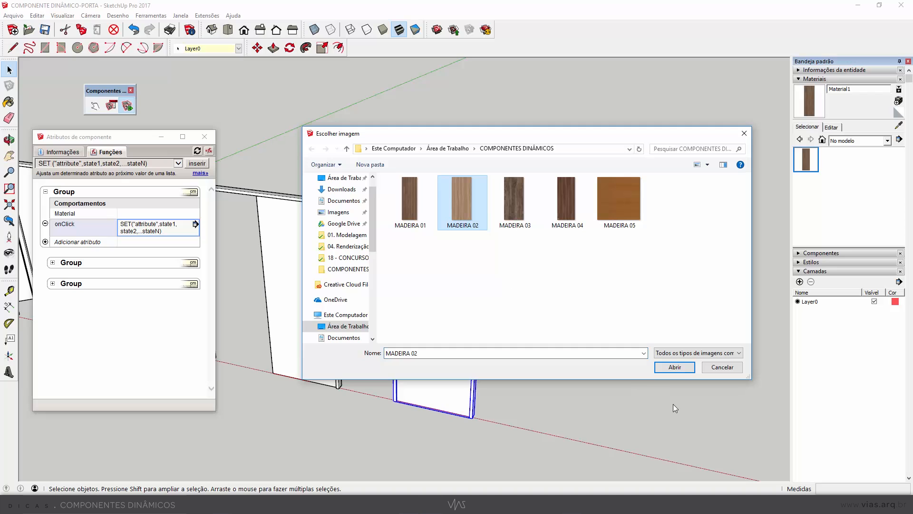
click(674, 367)
click(455, 305)
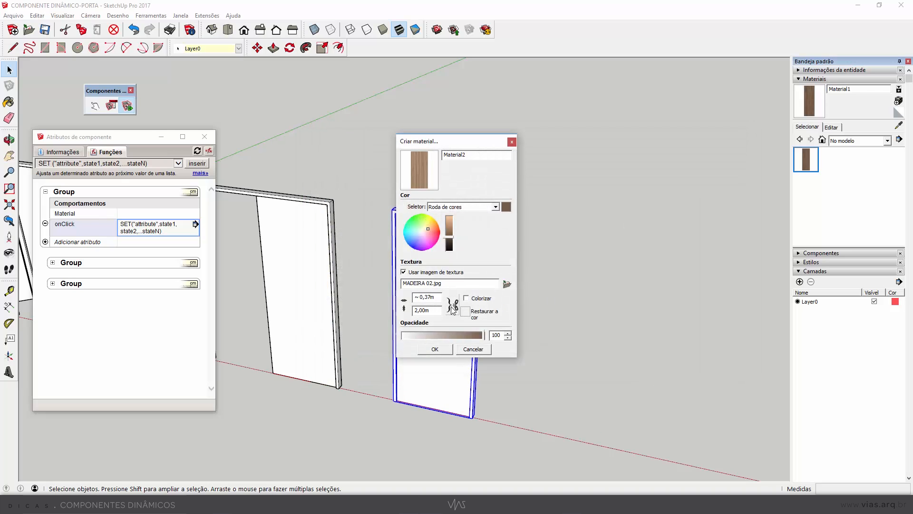
text(0,80)
click(454, 304)
drag(469, 155, 440, 147)
click(435, 349)
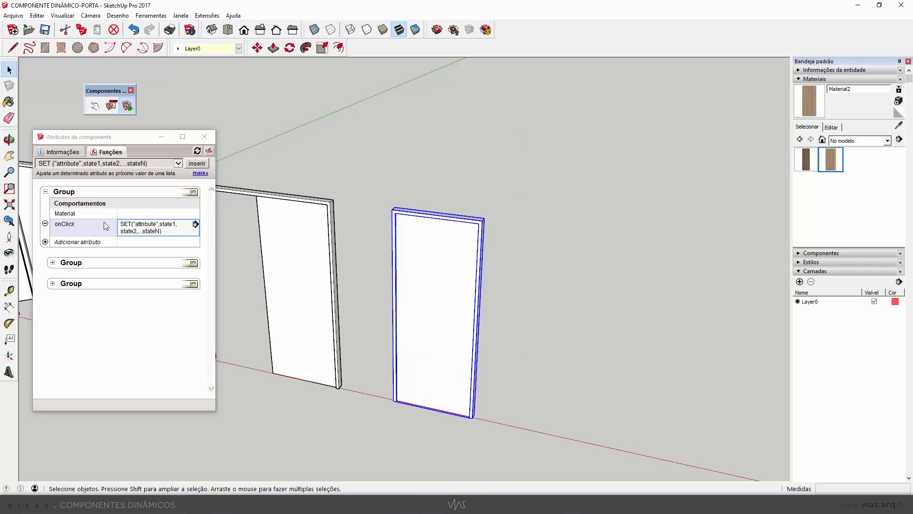
Step: Complete the fifth door's onClick formula as SET("material","material1","material2") and apply it
click(144, 233)
drag(145, 231, 125, 231)
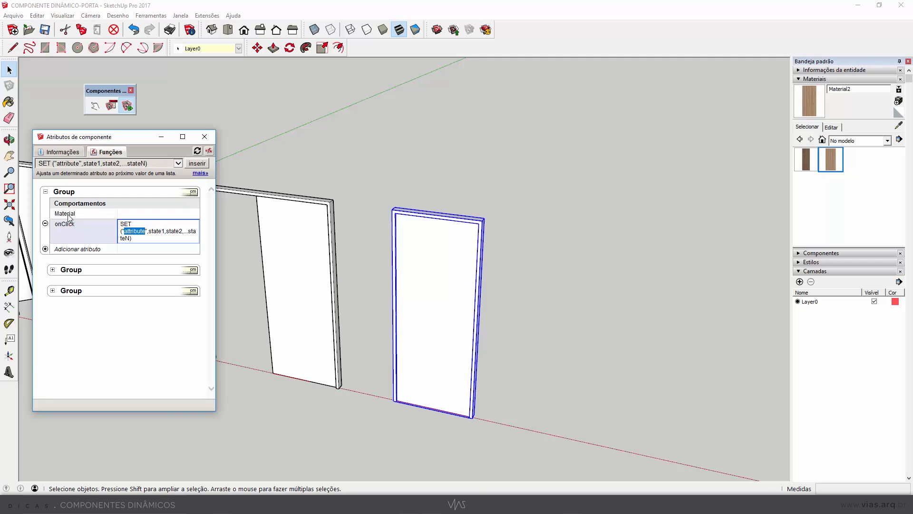
text(material)
key(Delete)
key(Delete)
key(Delete)
key(Delete)
key(Delete)
key(Delete)
key(Delete)
key(Delete)
key(Delete)
key(Delete)
key(Delete)
key(Delete)
key(Delete)
key(Delete)
key(Delete)
key(Delete)
key(Delete)
key(Delete)
key(Delete)
text("material)
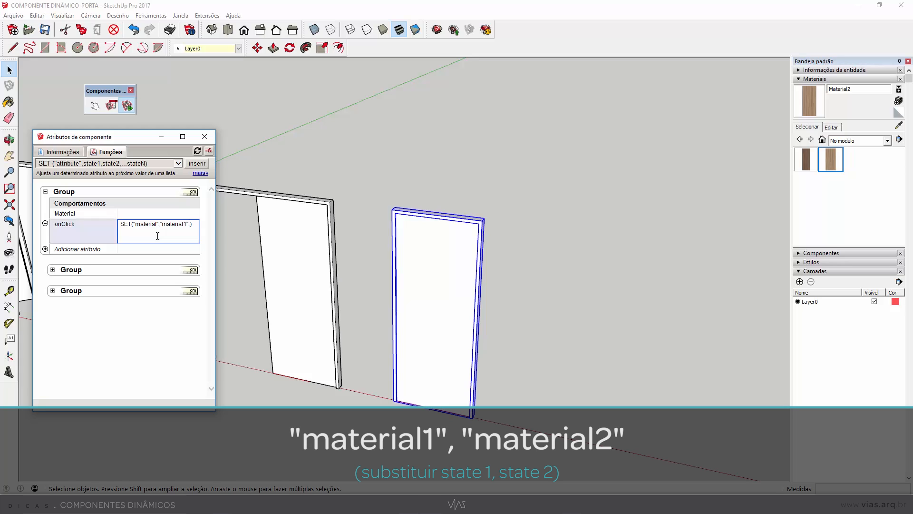
text(1","material2)
key(Return)
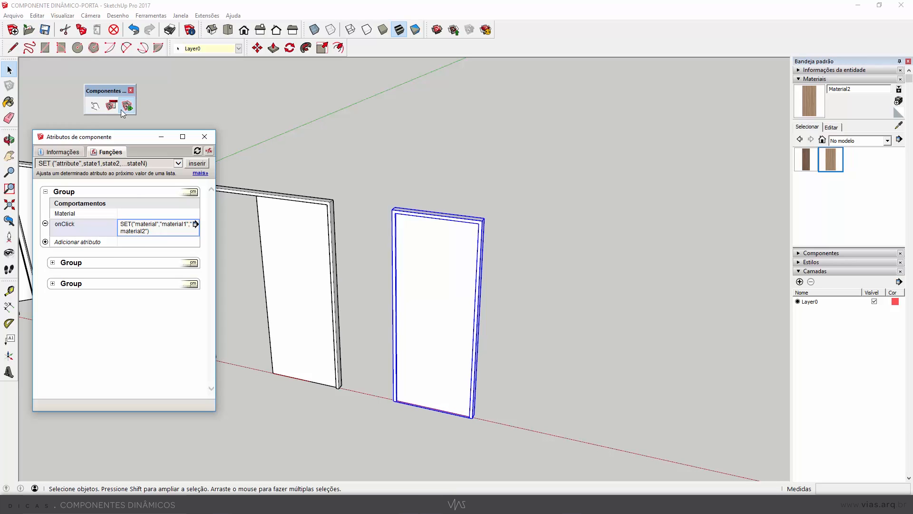
Step: Test the fifth door's switching between the two wood materials with the Interact tool
click(94, 105)
scroll(523, 267, down, 3)
scroll(490, 262, up, 4)
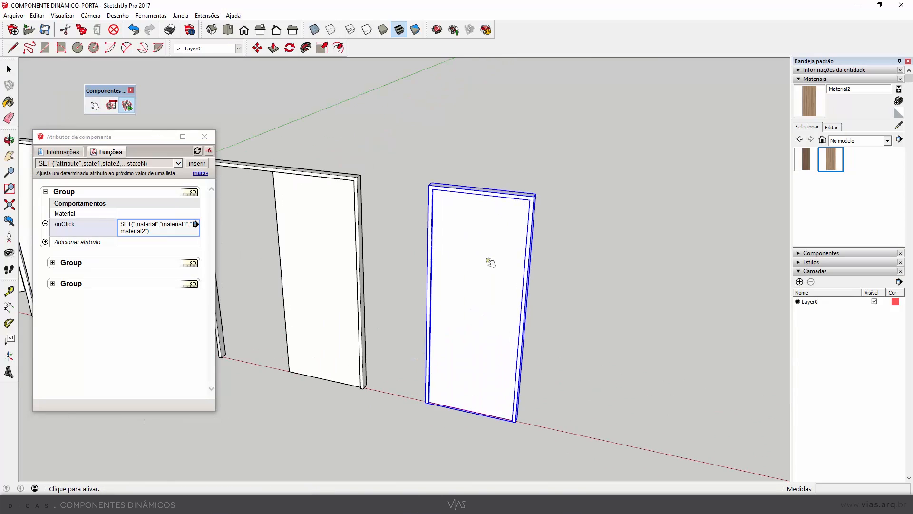
click(490, 262)
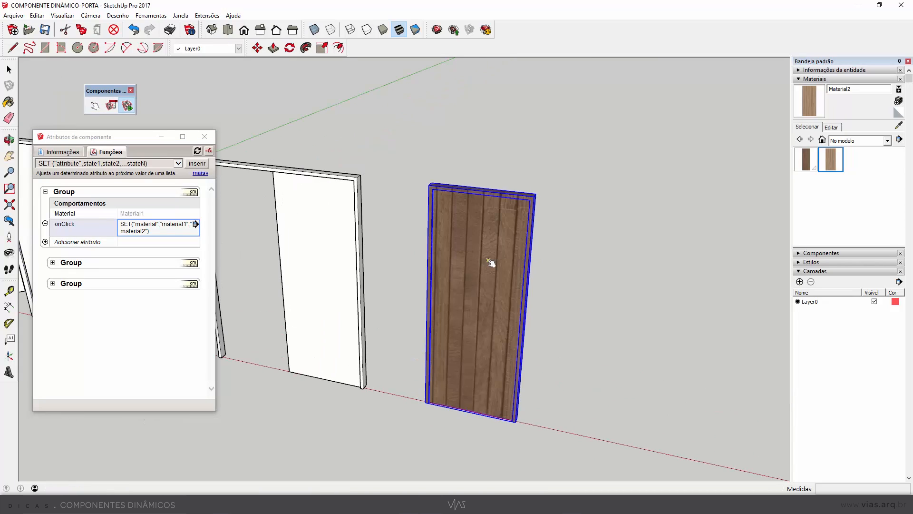
click(490, 262)
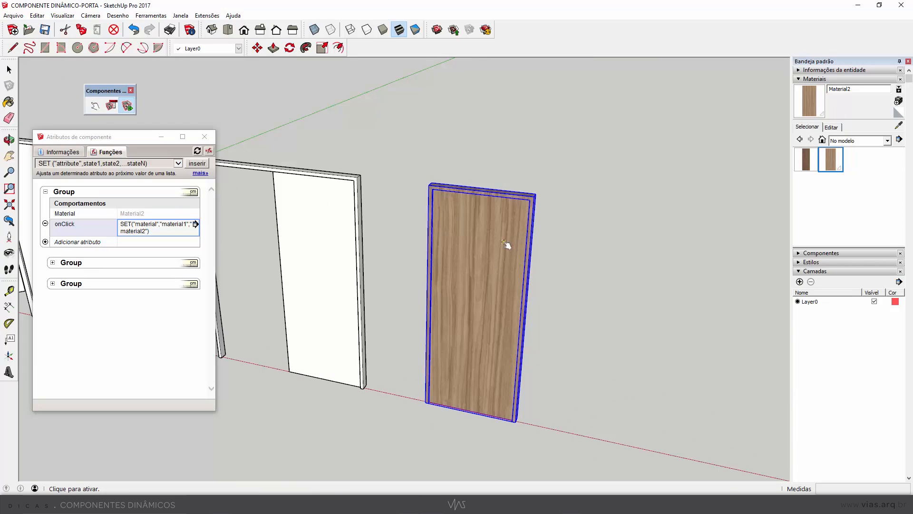
click(490, 244)
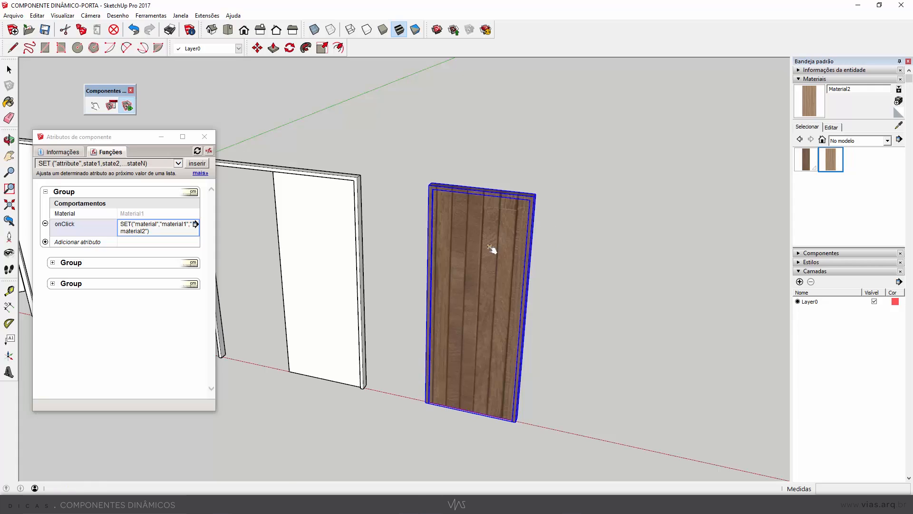
Step: Toggle the fifth door repeatedly between Material1 and Material2 and inspect the wood finish from different angles
click(489, 263)
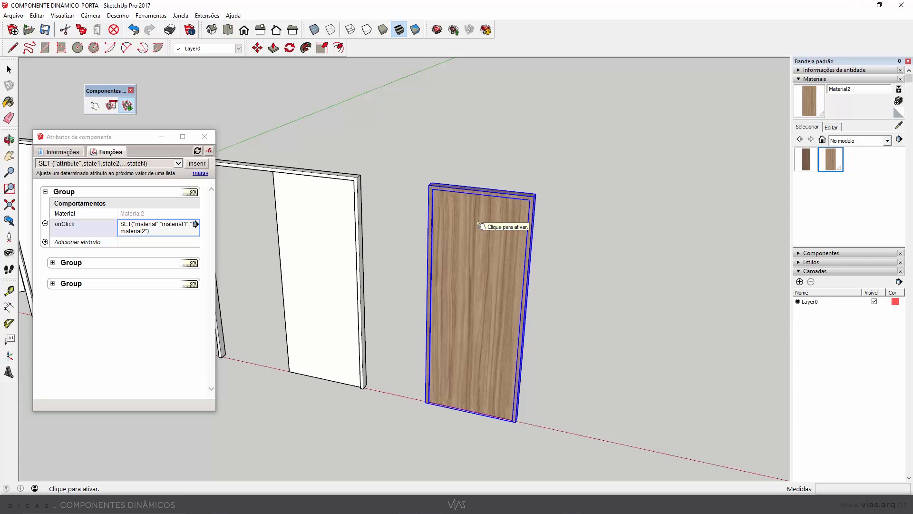
click(482, 226)
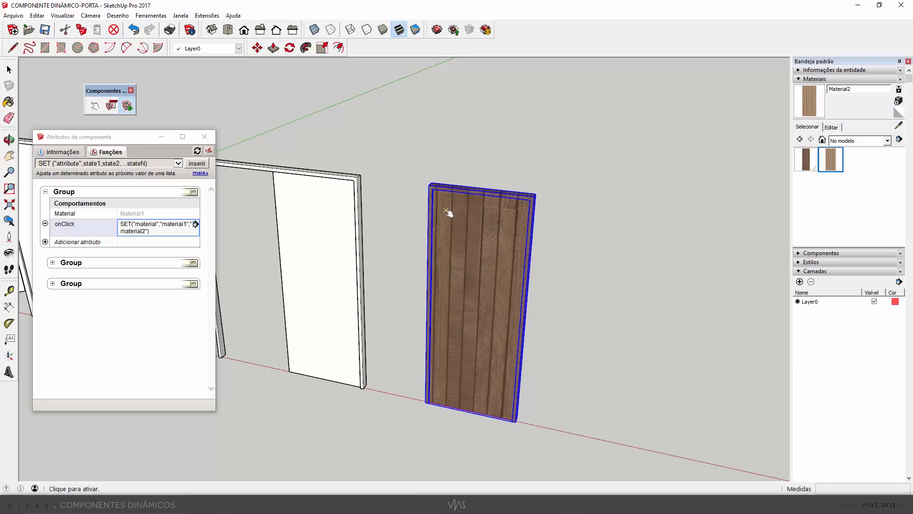
click(472, 244)
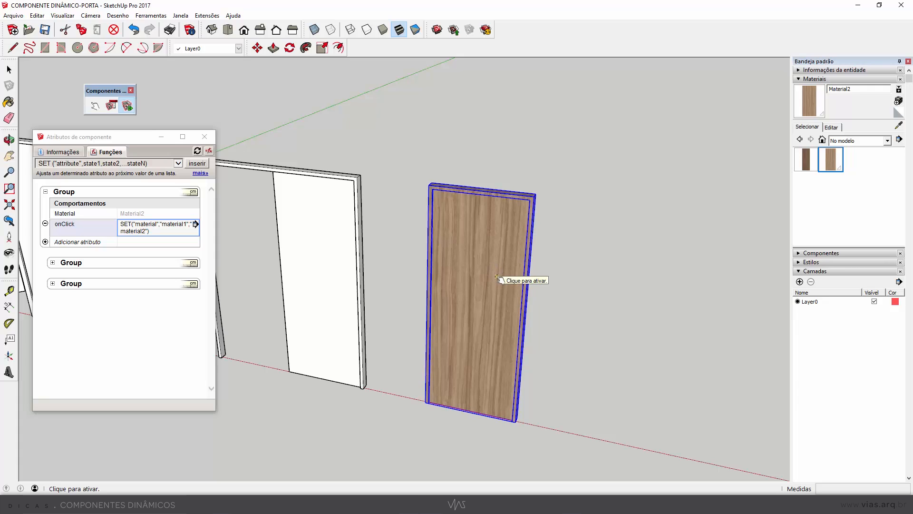
scroll(490, 265, down, 3)
scroll(473, 265, up, 3)
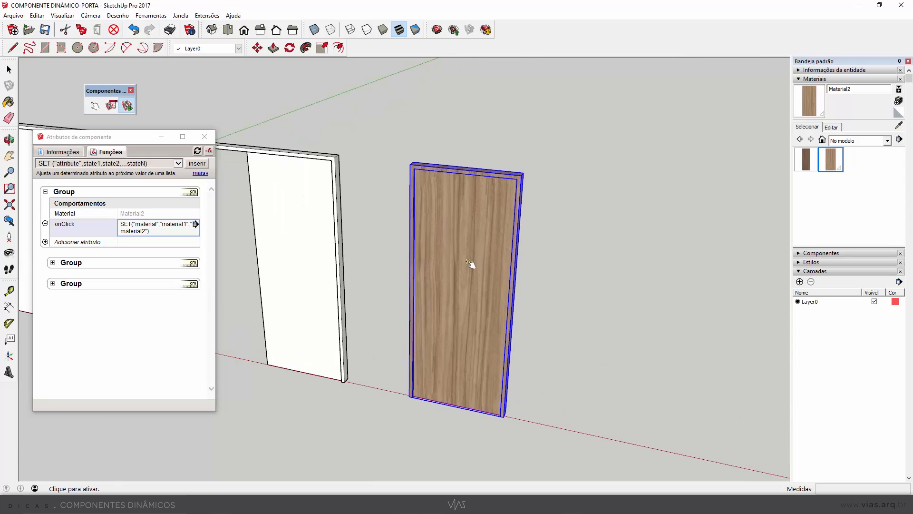
click(479, 240)
middle_drag(542, 336, 481, 253)
click(473, 271)
click(464, 295)
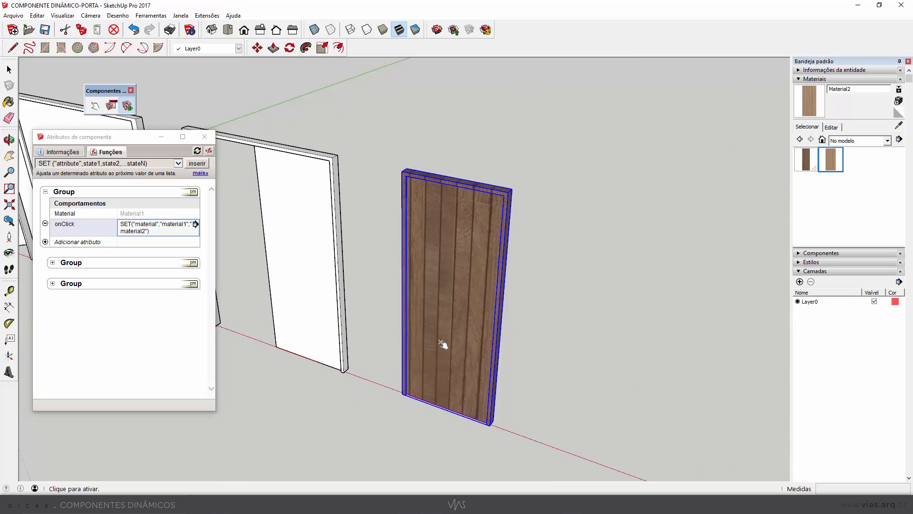
middle_drag(441, 350, 543, 245)
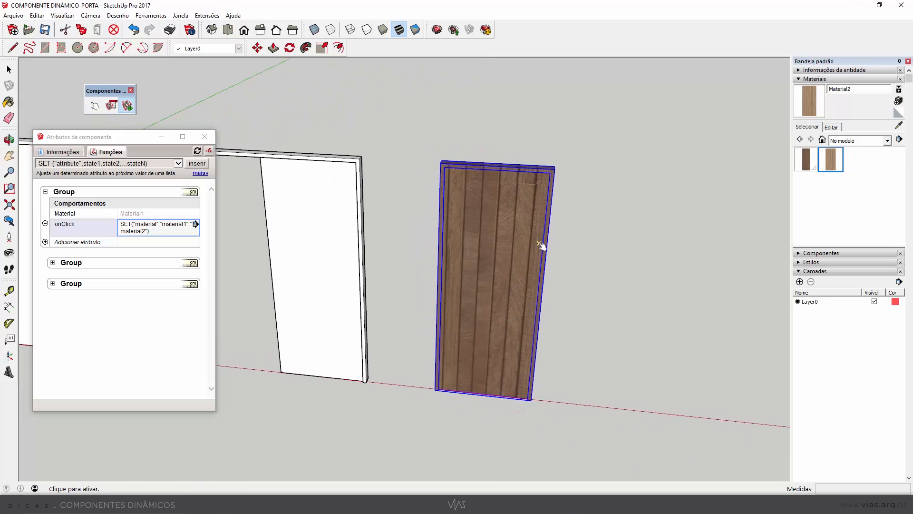
Step: Create a third material from the MADEIRA 03 texture image with its width set to 0,8 m
click(9, 70)
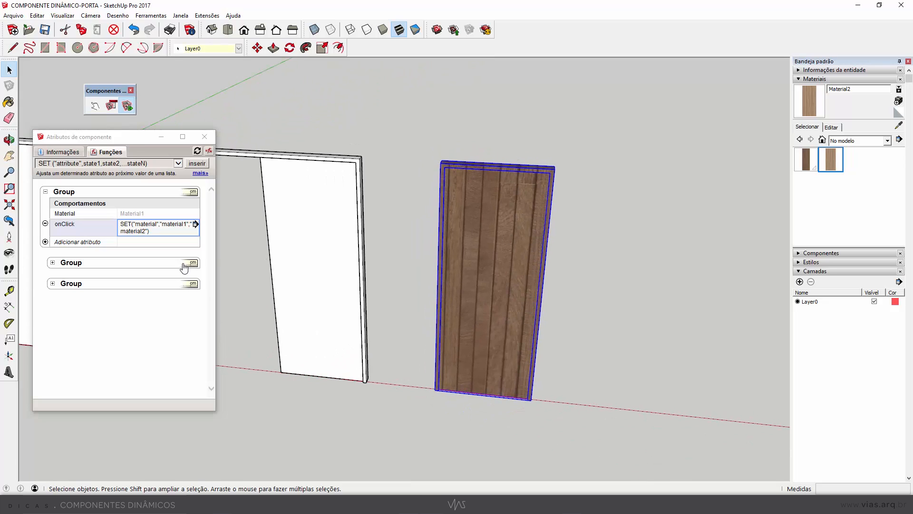
click(898, 101)
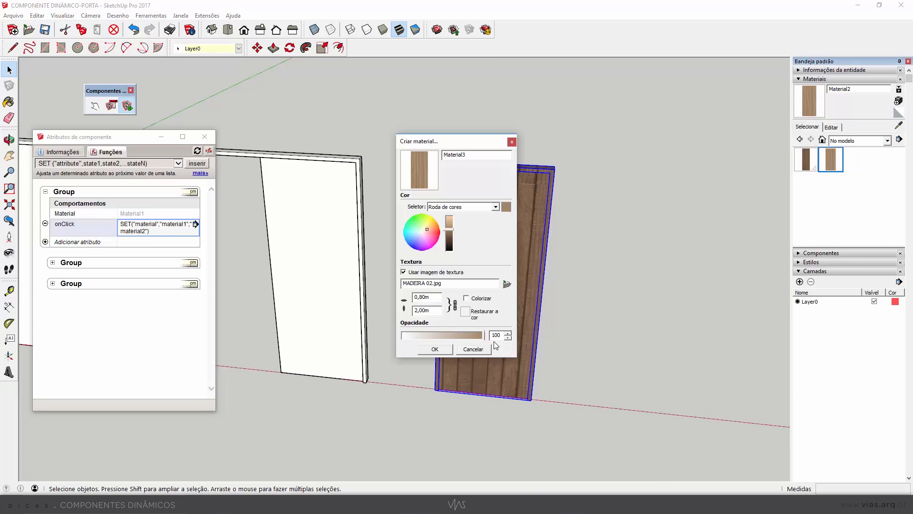
click(508, 282)
click(509, 198)
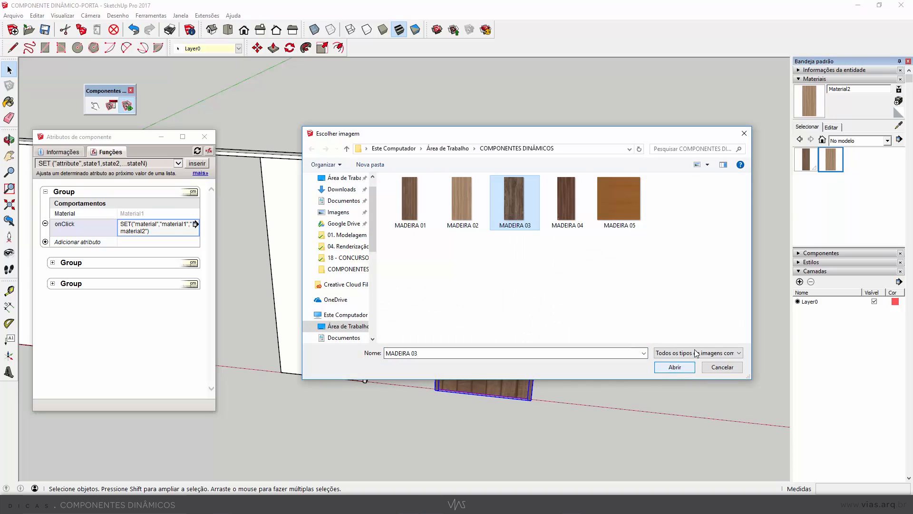
click(679, 369)
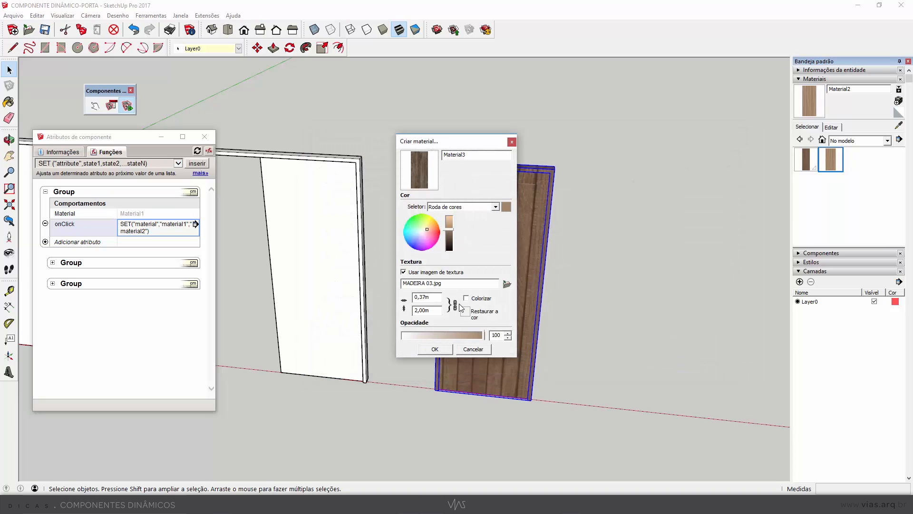
text(0,8)
key(Tab)
click(435, 349)
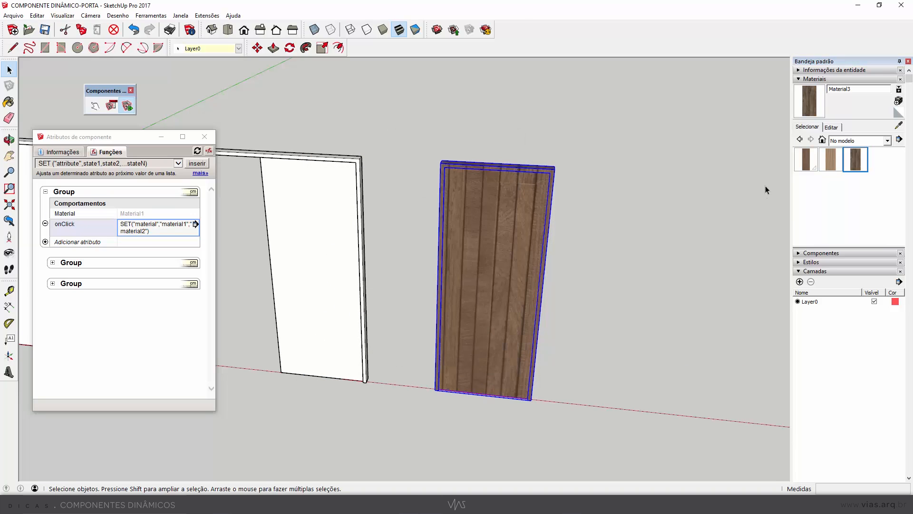
Step: Extend the fifth door's onClick formula to SET("material","material1","material2","material3") and apply it
click(151, 234)
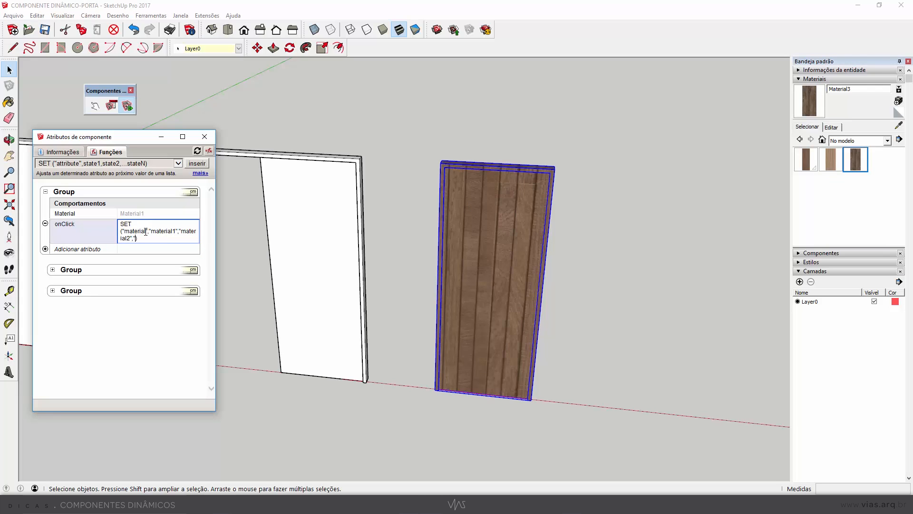
text(,"material)
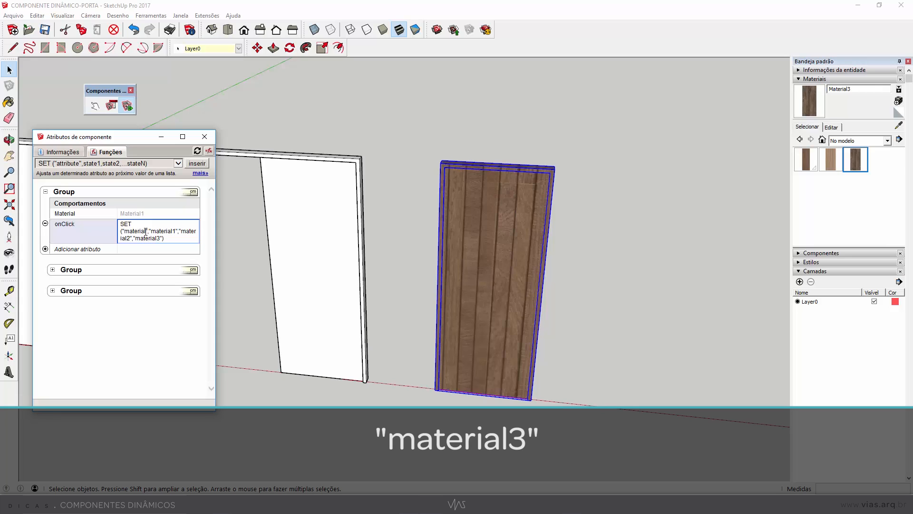
text(3")
key(Return)
Step: Test the fifth door's cycling through all three wood materials with the Interact tool and view the whole row of doors
click(95, 106)
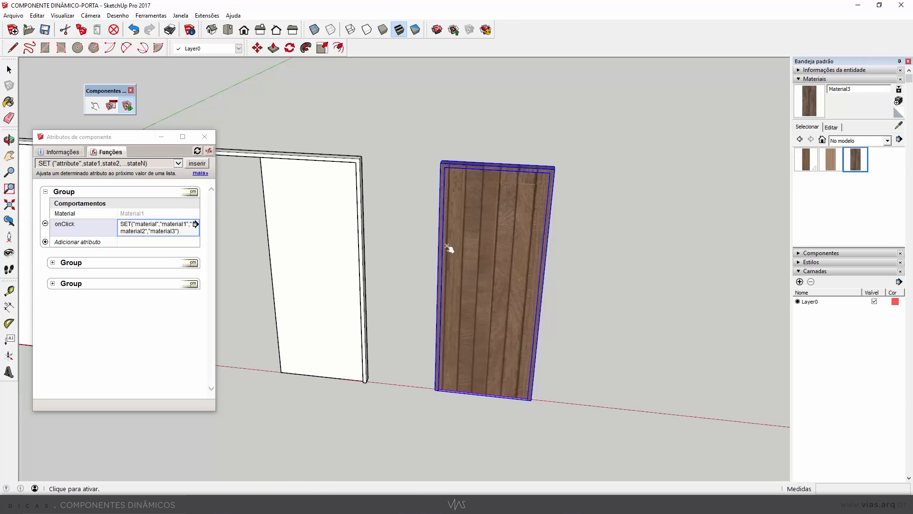
scroll(449, 247, down, 3)
click(474, 244)
click(484, 286)
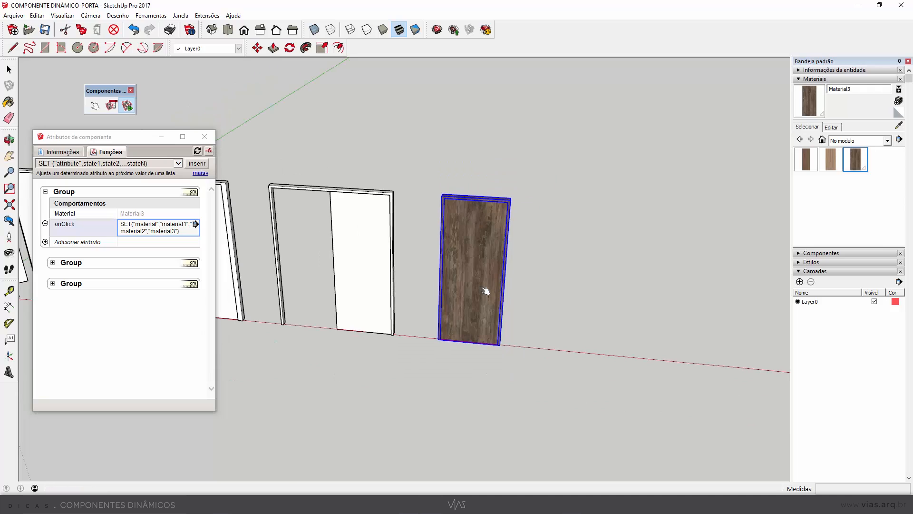
click(484, 286)
click(484, 286)
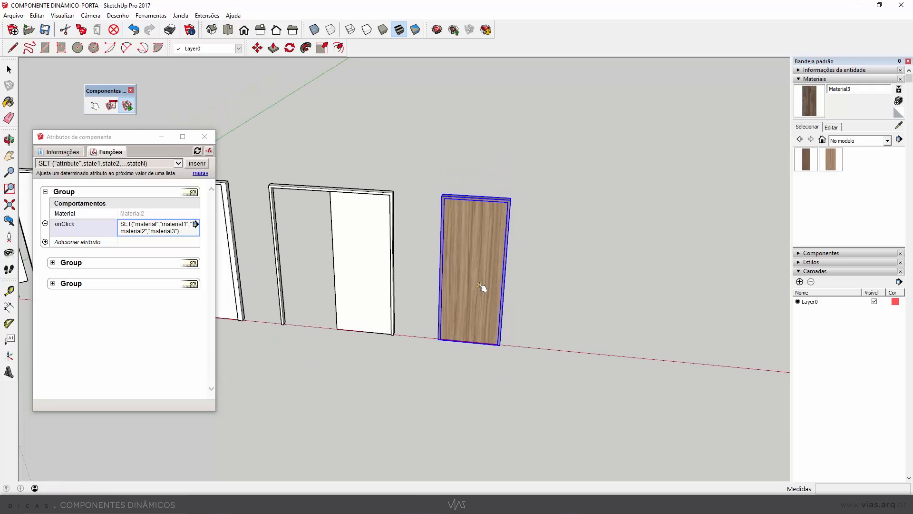
click(482, 287)
click(483, 290)
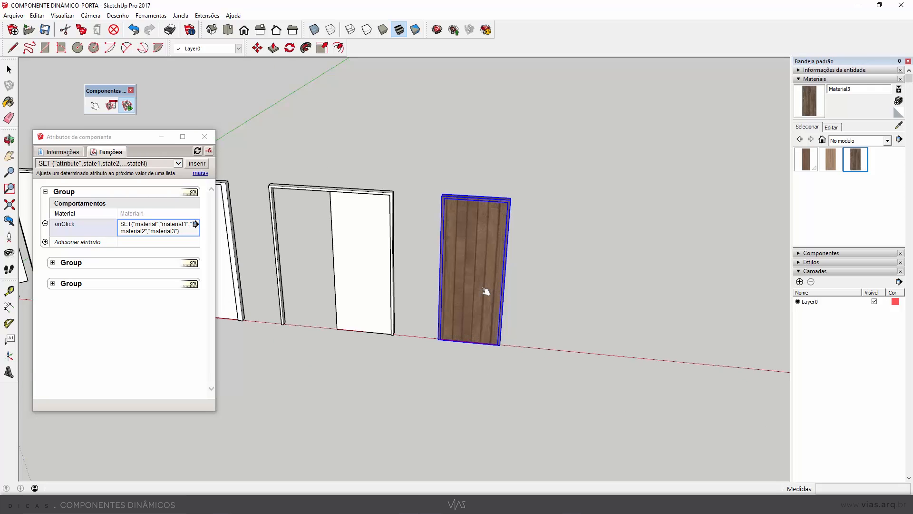
click(485, 291)
click(485, 289)
middle_drag(484, 288, 456, 291)
scroll(466, 288, down, 2)
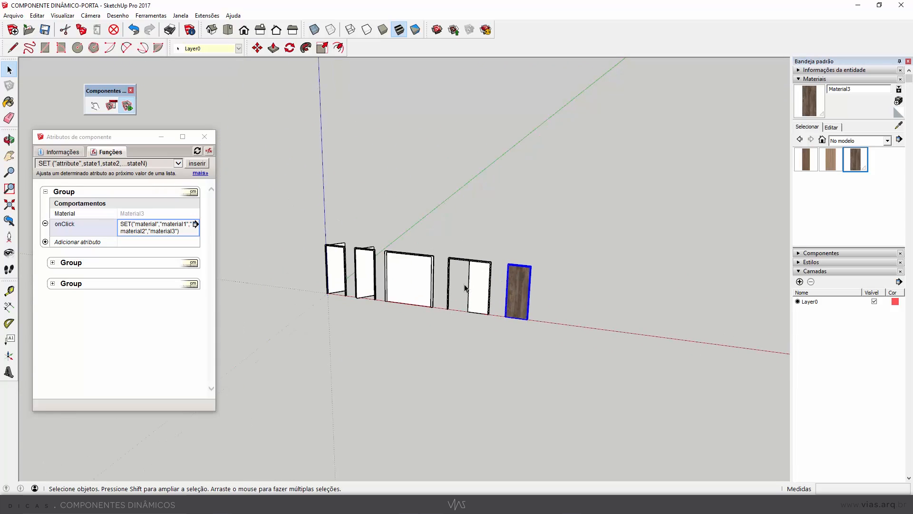
scroll(467, 287, up, 3)
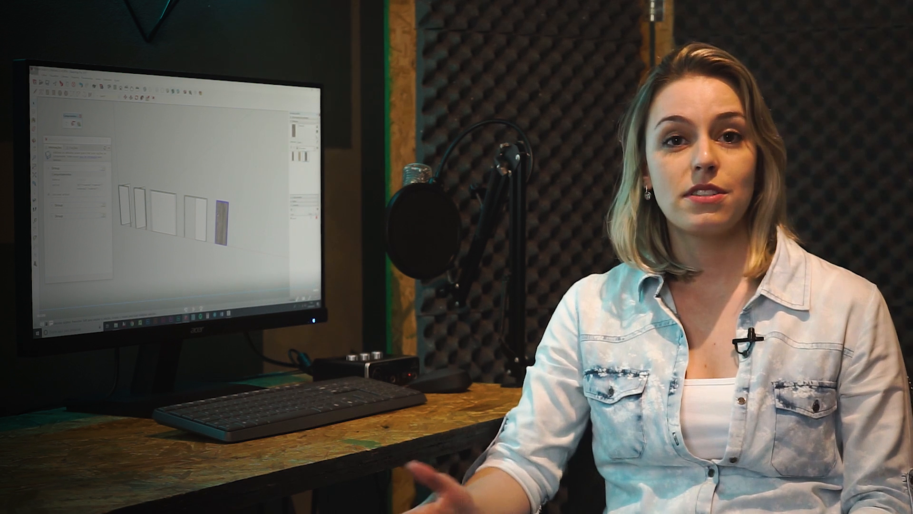